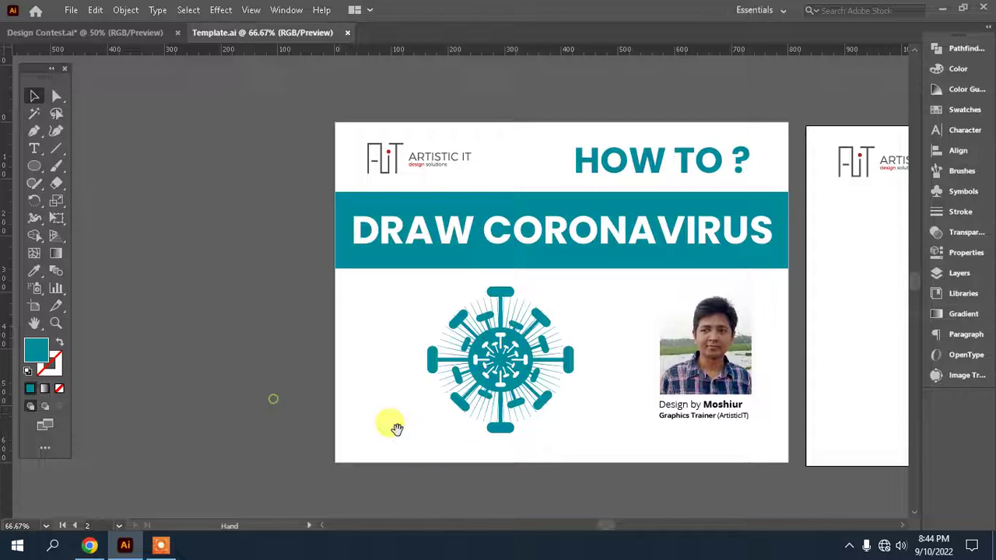
- Pan to the blank ARTISTIC IT logo artboard, zoom to 100% and recentre it
left_click_drag(445, 438, 337, 438)
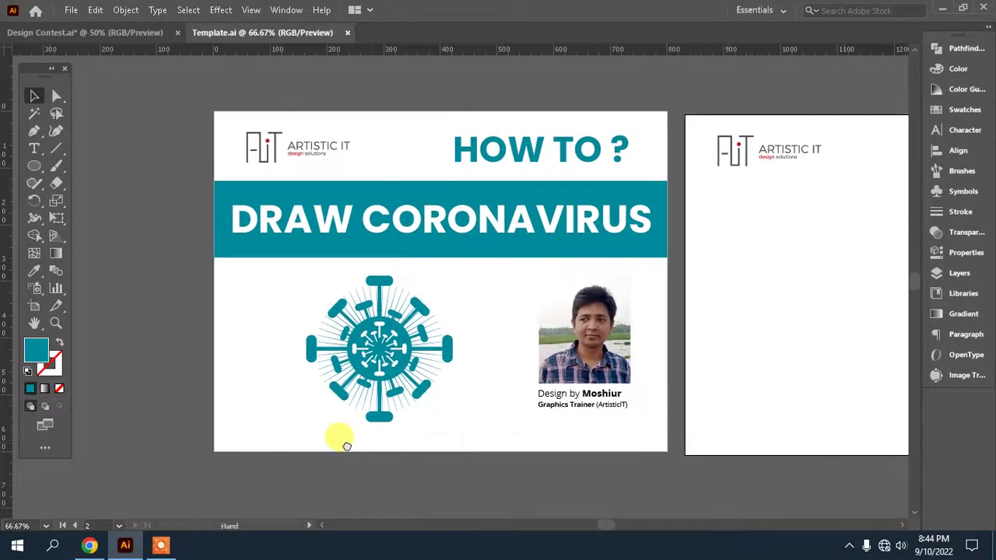
left_click_drag(626, 447, 443, 451)
mouse_move(776, 452)
left_mouse_down()
mouse_move(509, 449)
mouse_move(520, 455)
left_mouse_up()
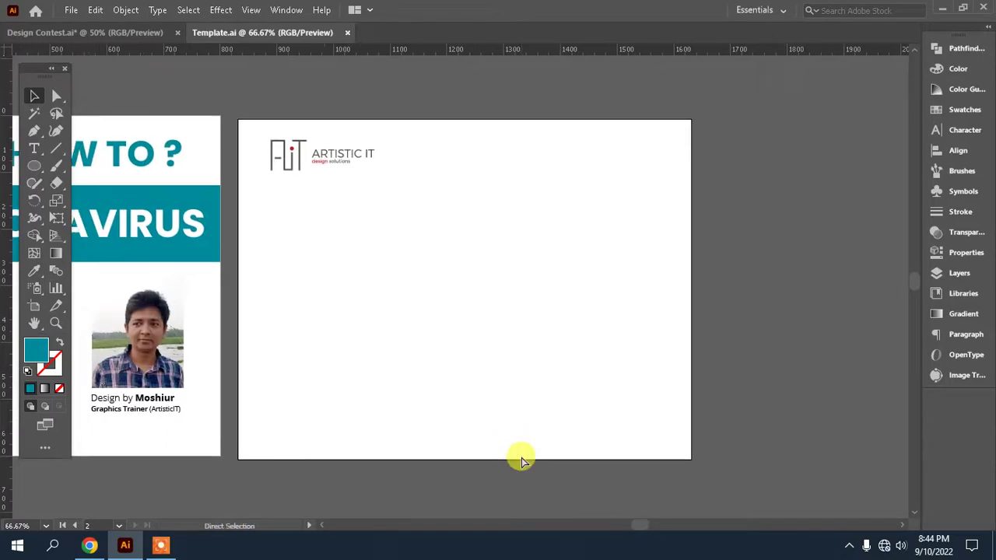
key("ctrl+1")
left_click_drag(488, 390, 509, 424)
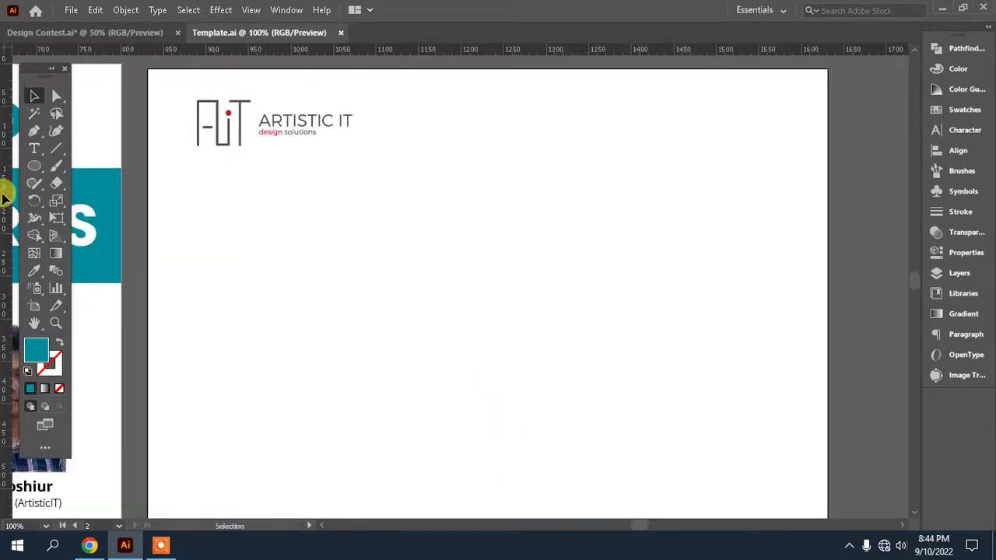
- Draw a small teal rectangle below the ARTISTIC IT logo
left_click_drag(41, 169, 86, 164)
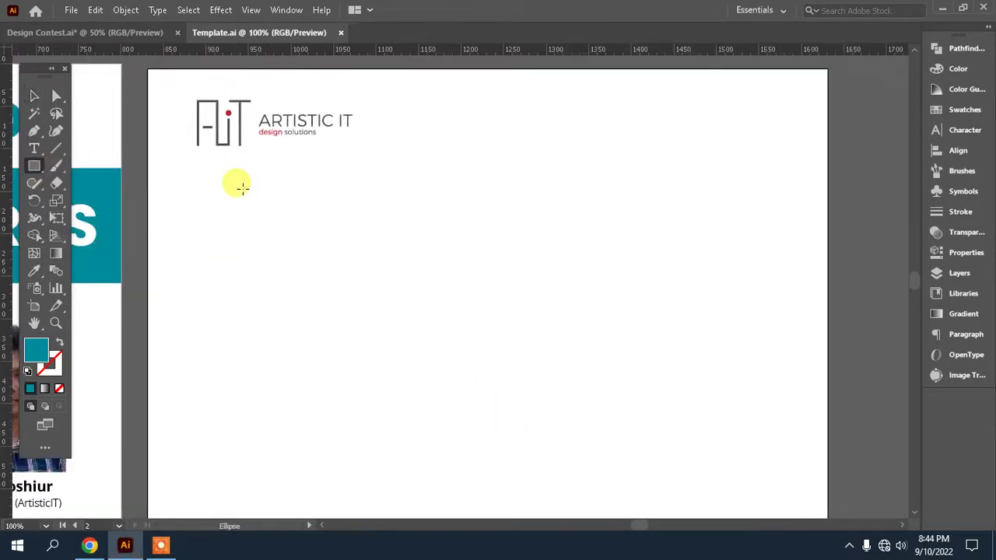
left_click_drag(449, 198, 526, 220)
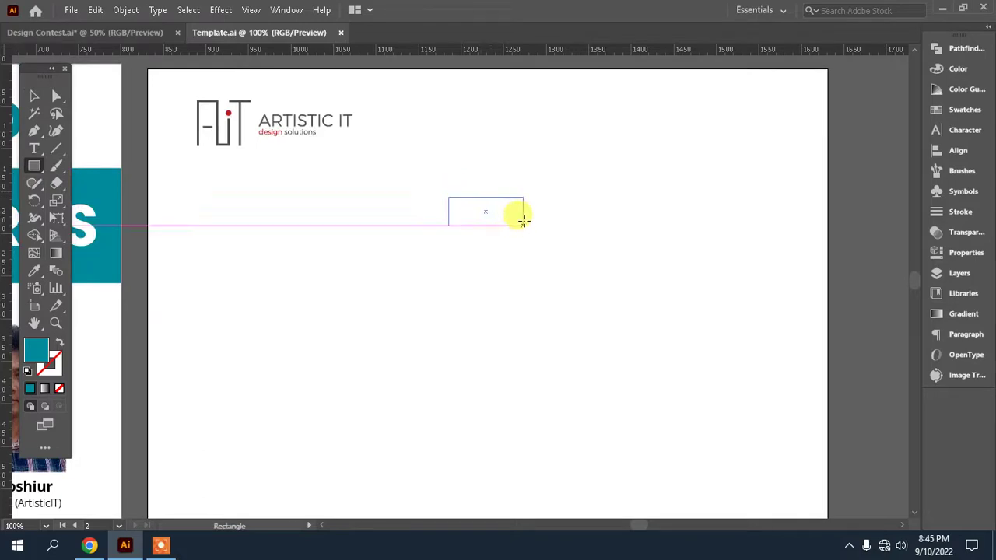
left_click_drag(516, 217, 518, 219)
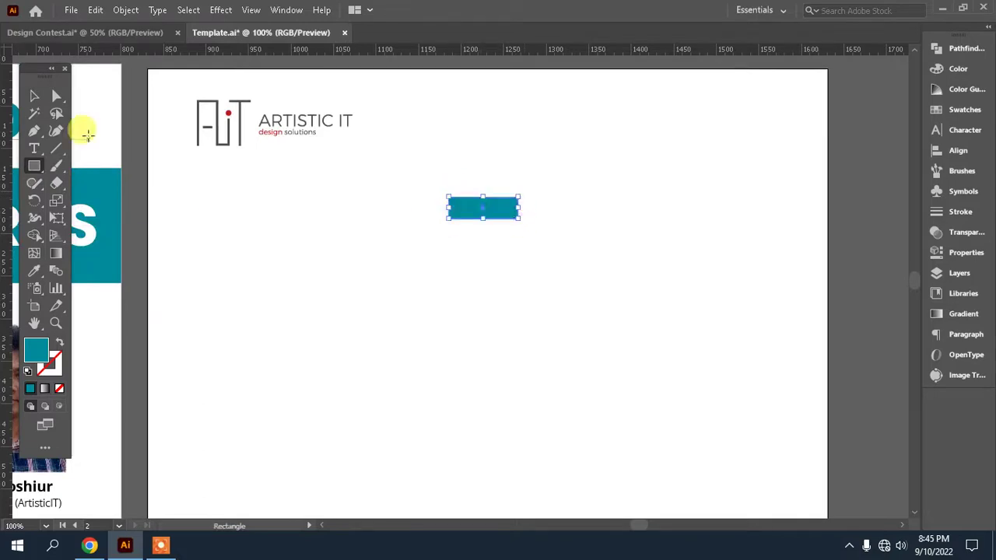
- Round the rectangle's corners fully into a pill-shaped bar
left_click(56, 95)
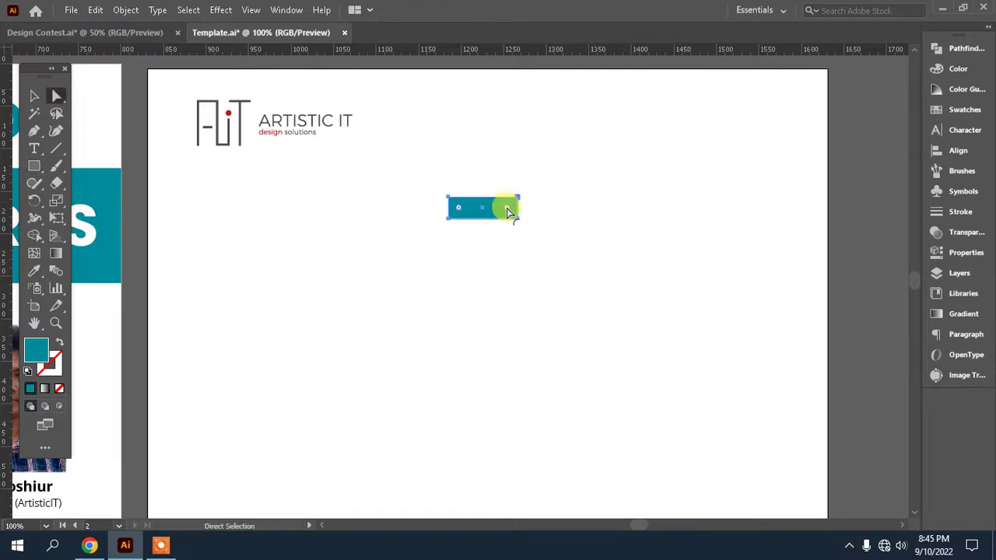
key("ctrl+plus")
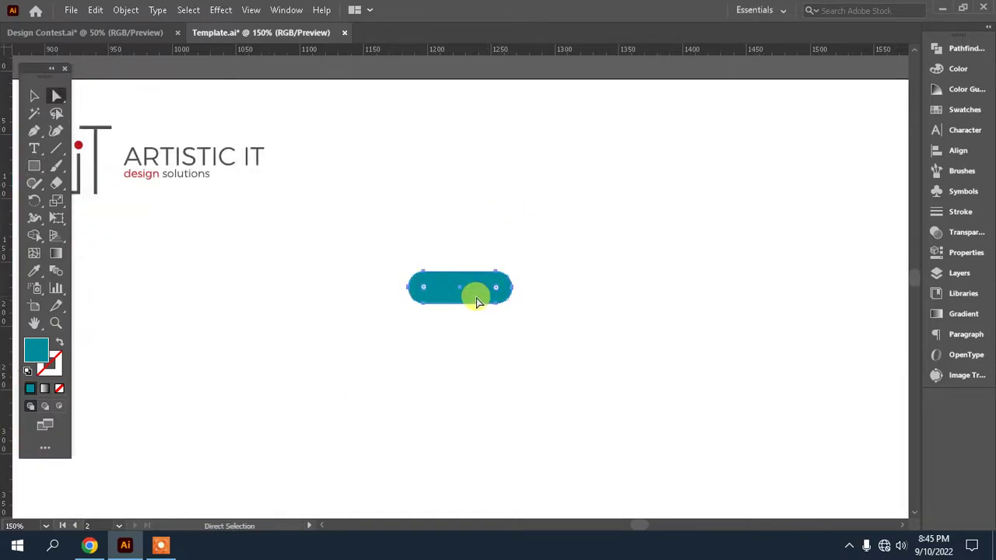
left_click(35, 95)
left_click(974, 48)
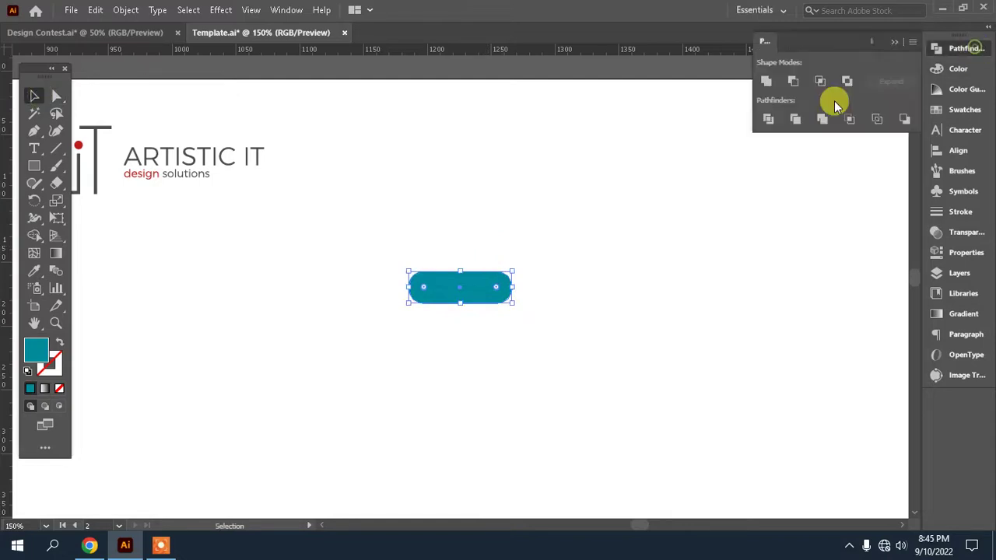
left_click(576, 330)
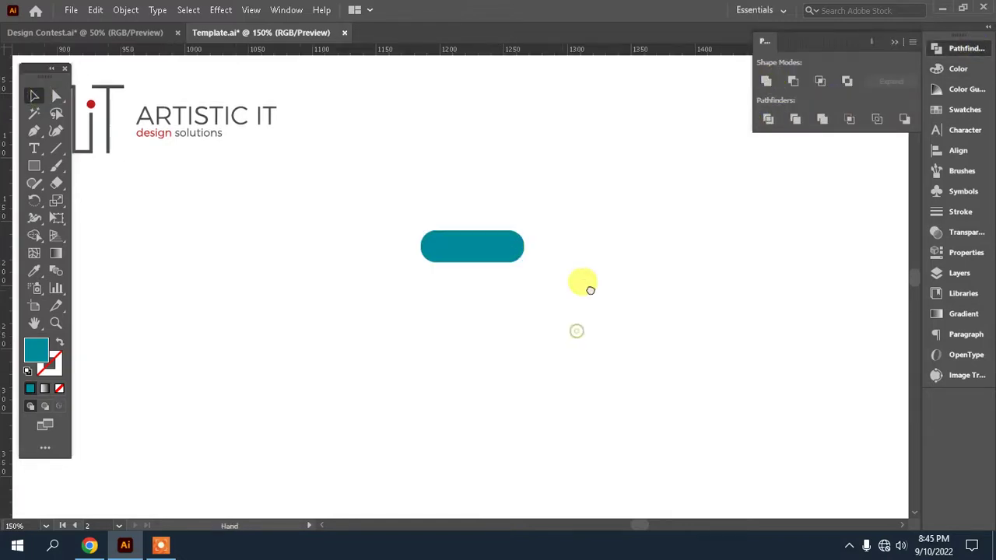
left_click(36, 165)
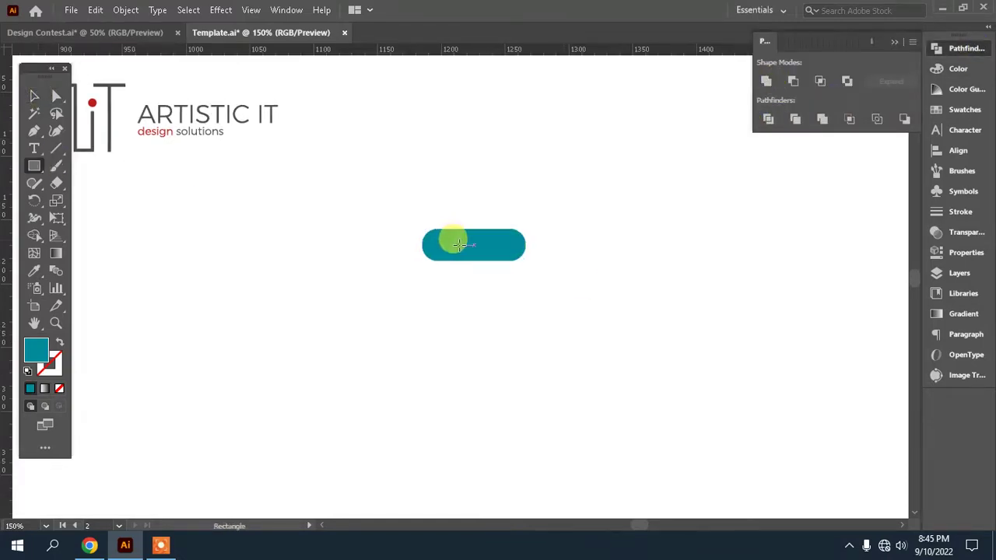
- Draw a thin teal stem below the bar and shrink the bar around its centre
left_click_drag(463, 249, 470, 375)
left_click(36, 95)
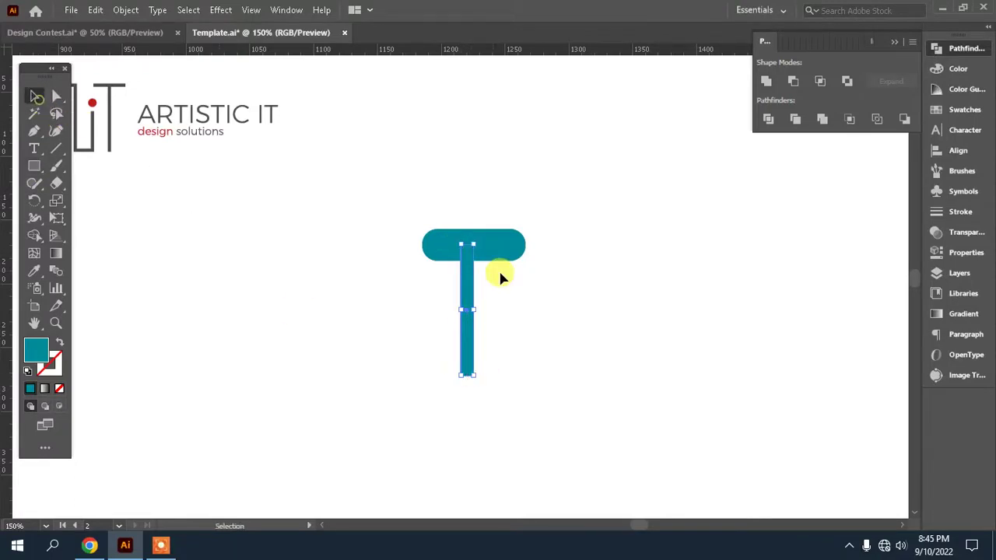
left_click(518, 253)
left_click_drag(523, 231, 504, 249)
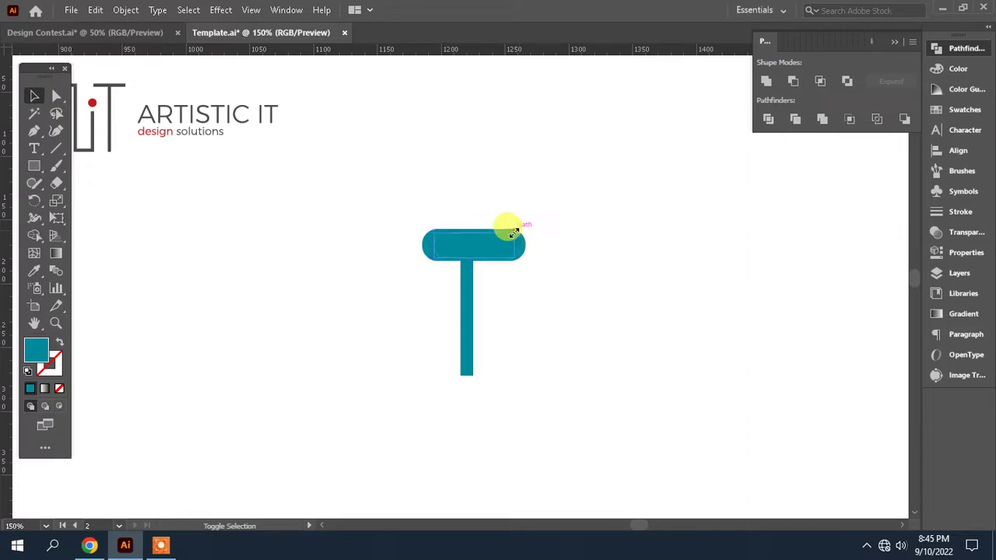
left_click(560, 304)
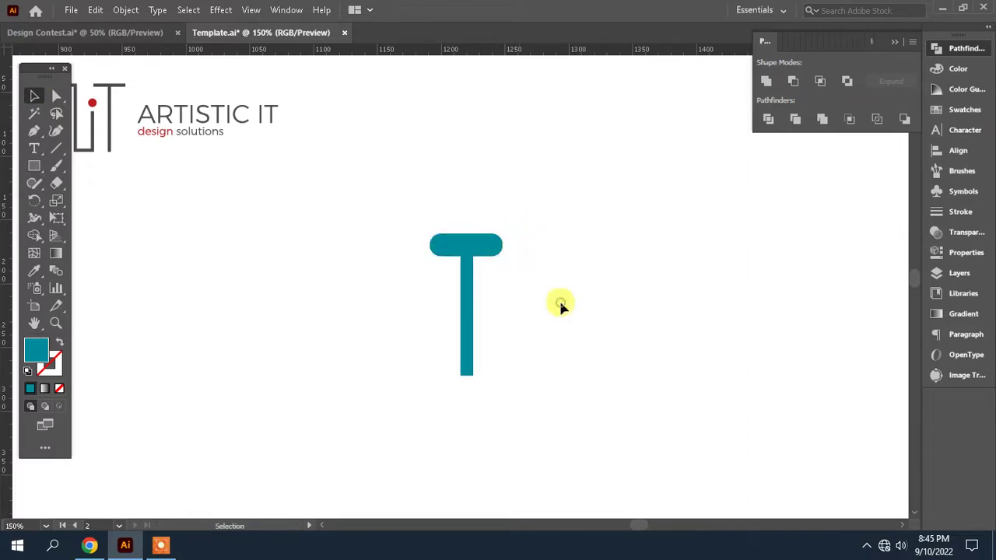
- Select the bar and stem and align them to a common horizontal centre
scroll(558, 307, "down", 2)
left_click_drag(547, 375, 381, 137)
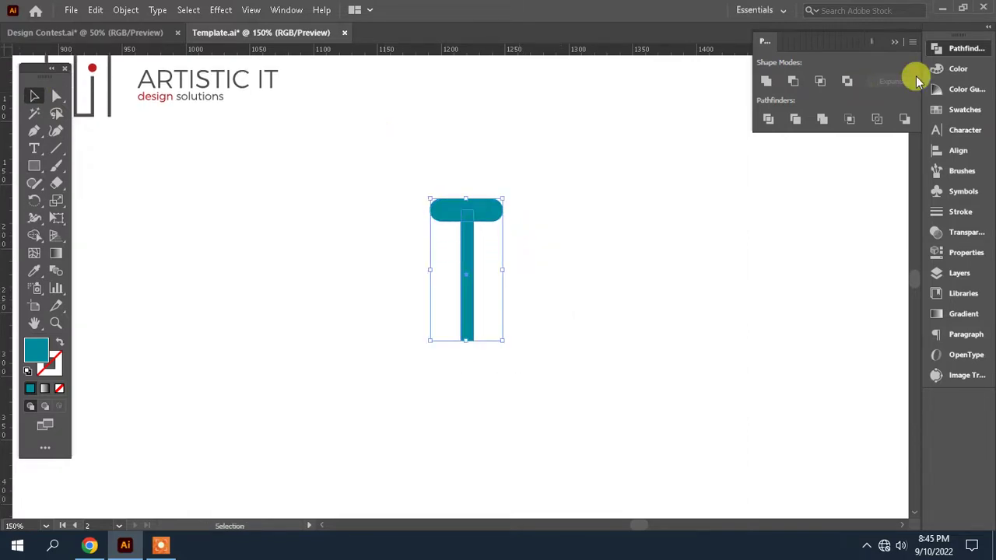
left_click(958, 152)
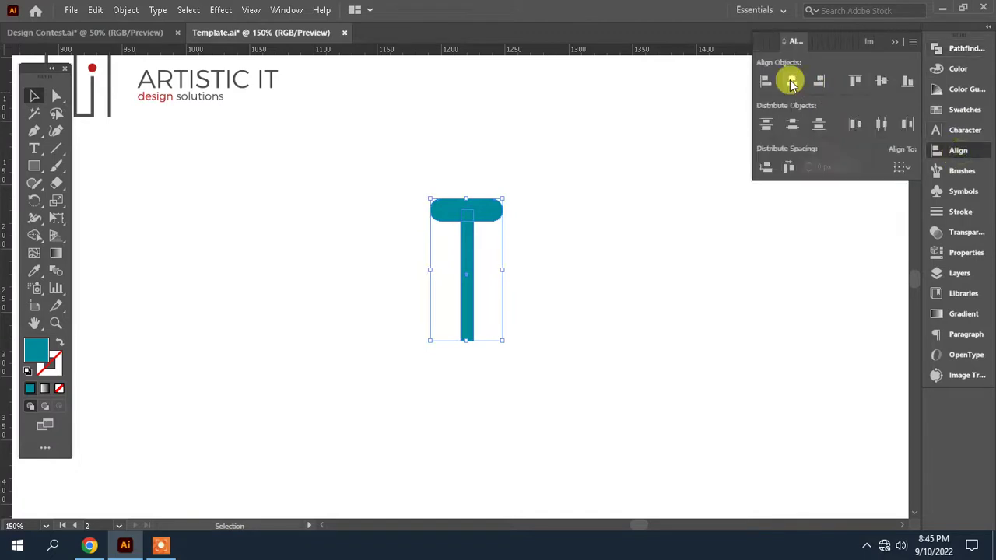
left_click(792, 81)
mouse_move(567, 351)
left_mouse_down()
mouse_move(501, 191)
mouse_move(494, 220)
left_mouse_up()
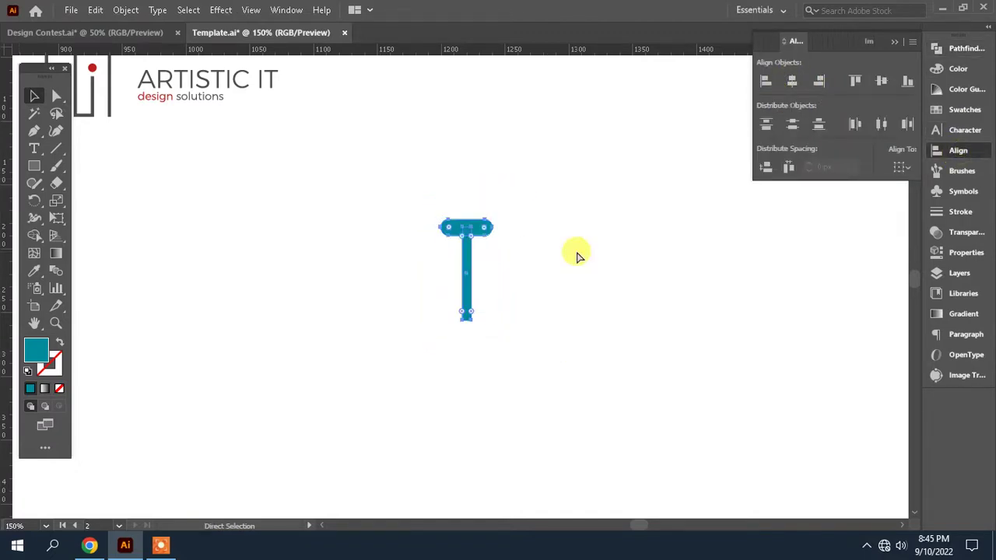
- Duplicate the T below the original and rotate the copy 180° upside down
key("ctrl+c")
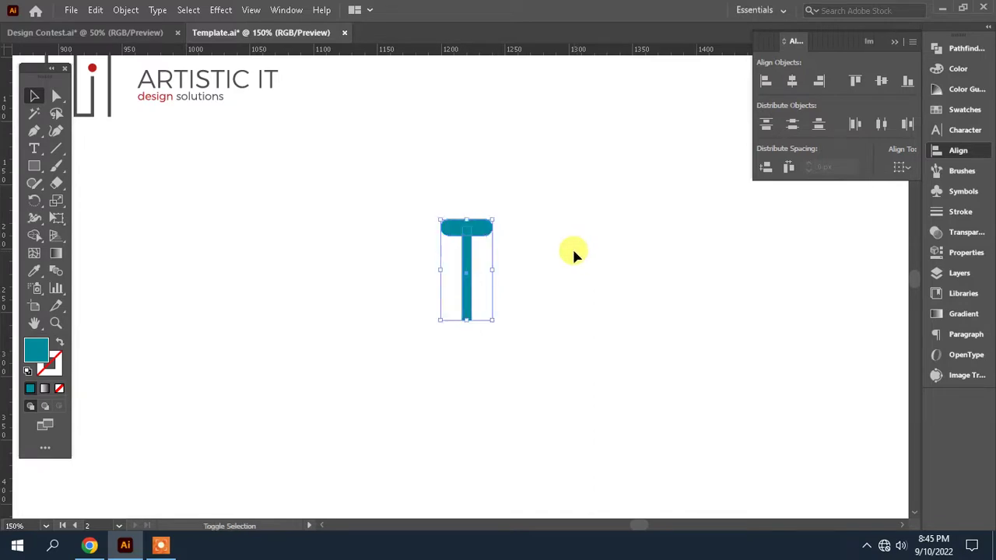
key("ctrl+f")
key("shift+Down")
key("shift+Down")
key("shift+Down")
key("shift+Down")
key("shift+Down")
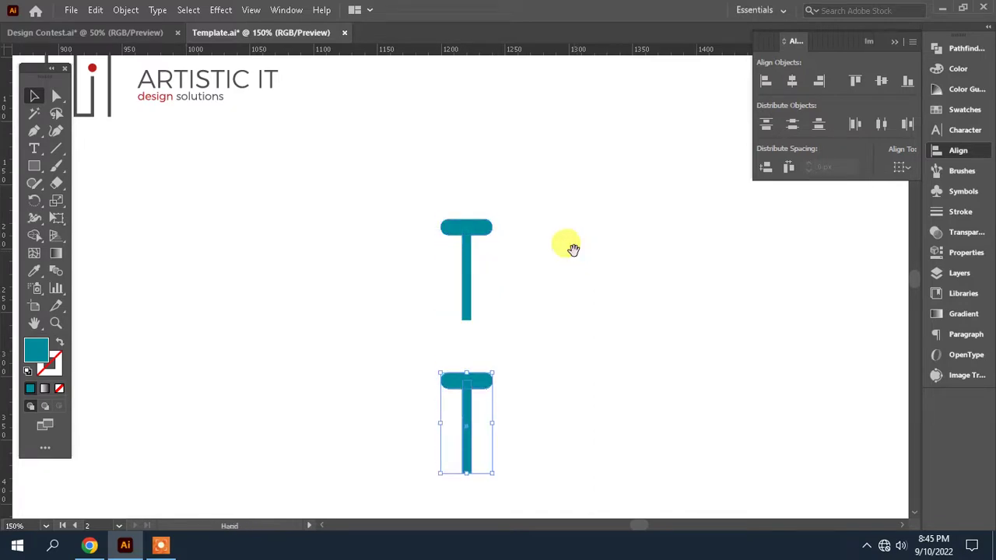
scroll(572, 249, "down", 3)
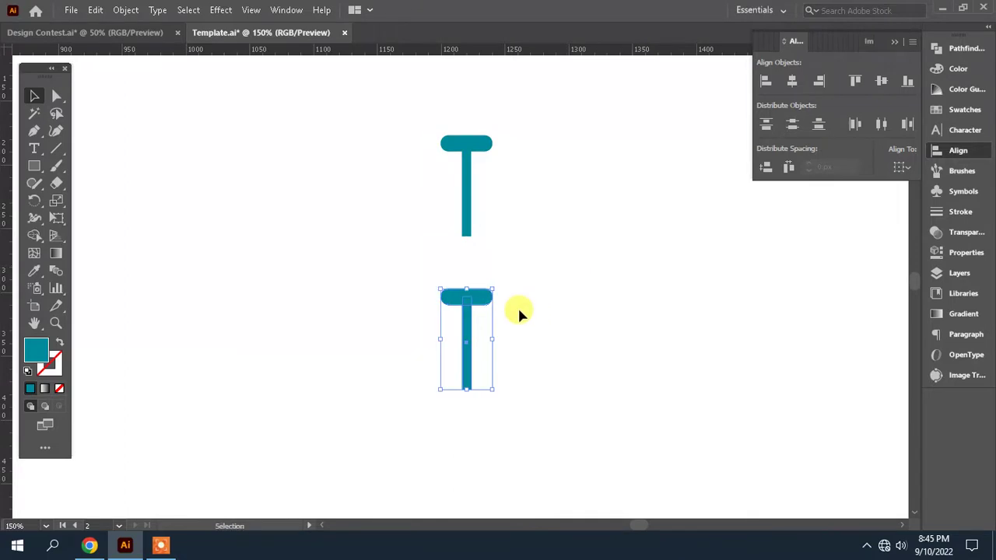
key("shift+Down")
key("shift+Down")
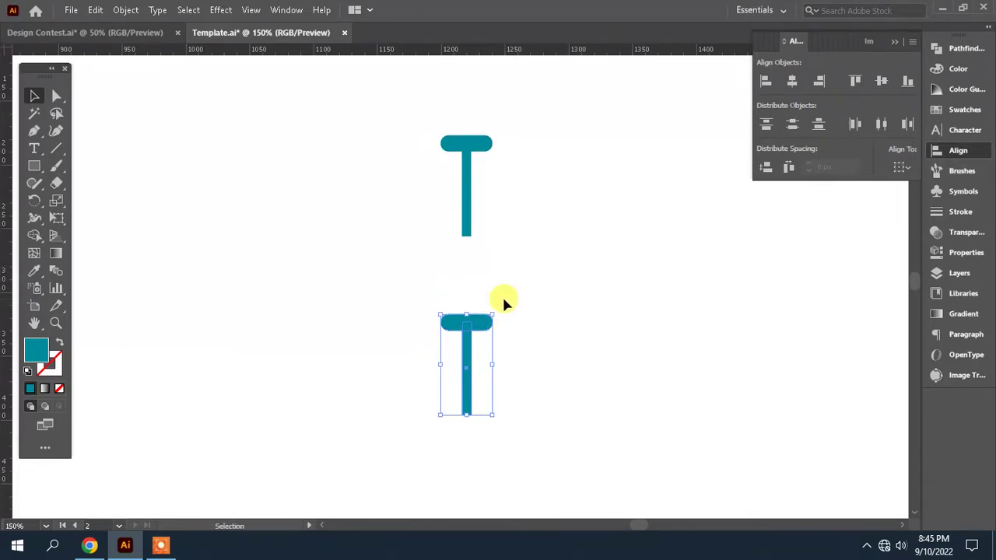
left_click_drag(499, 308, 571, 402)
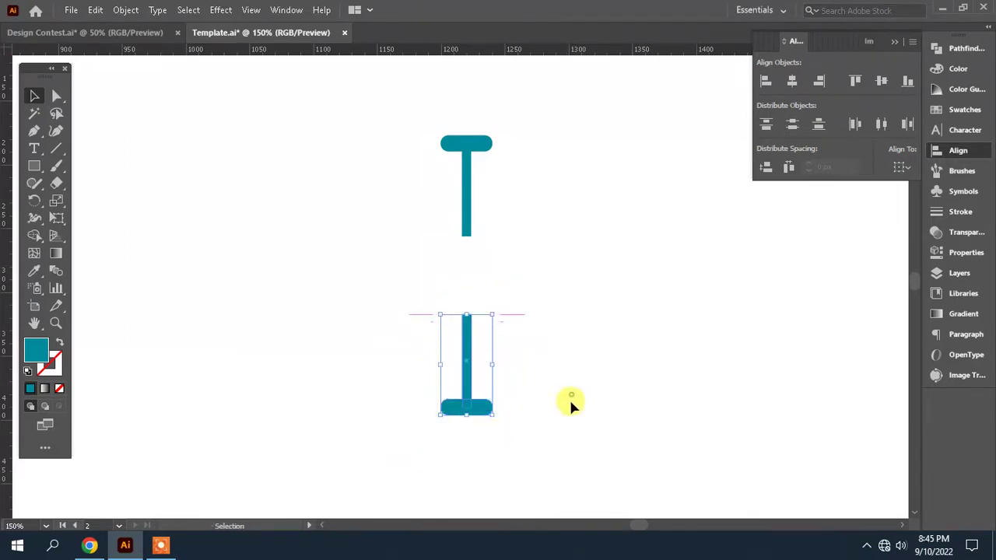
left_click_drag(552, 436, 441, 326)
- Copy both vertical Ts, rotate the copies 90° horizontal, and select all four spikes
left_click_drag(554, 257, 360, 127)
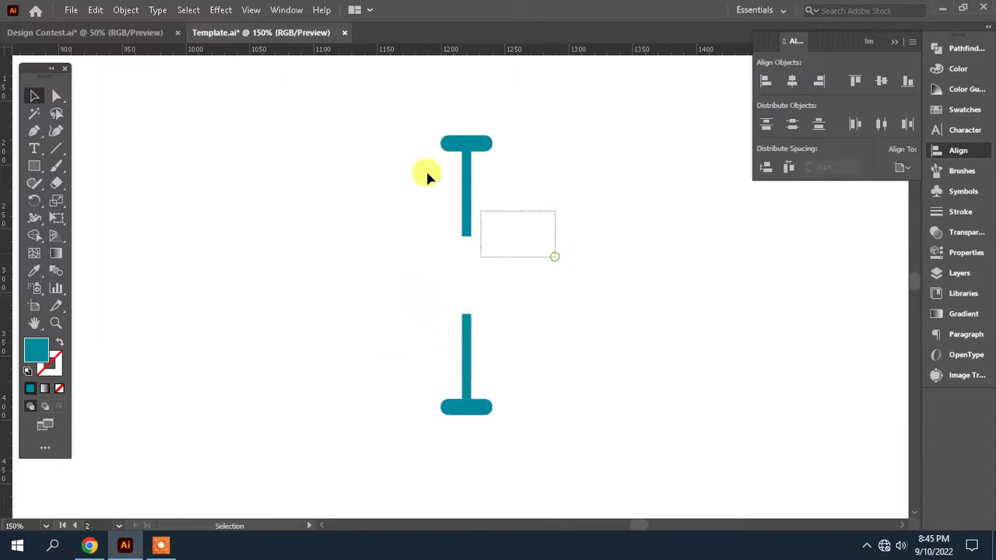
mouse_move(576, 417)
left_mouse_down()
mouse_move(391, 204)
mouse_move(381, 162)
left_mouse_up()
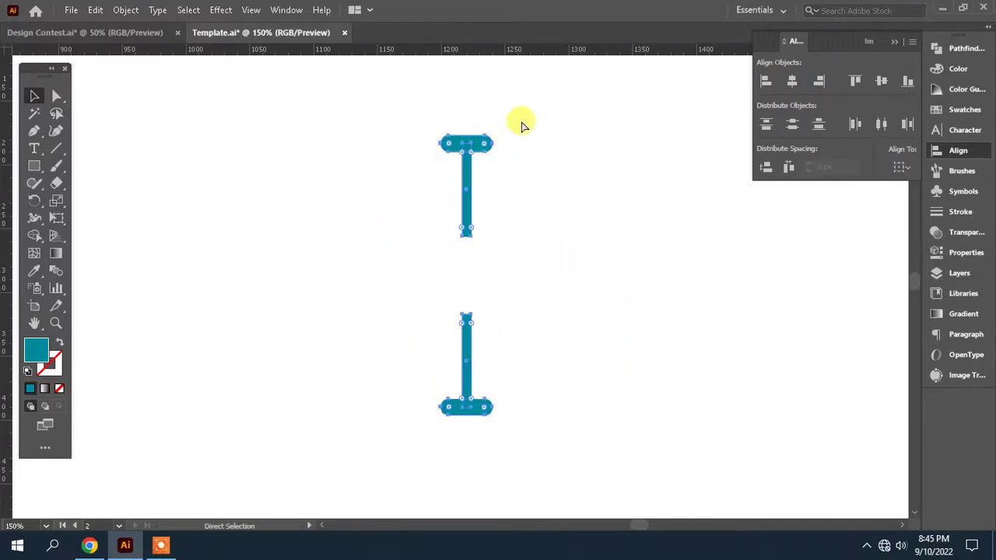
left_click_drag(498, 132, 556, 273)
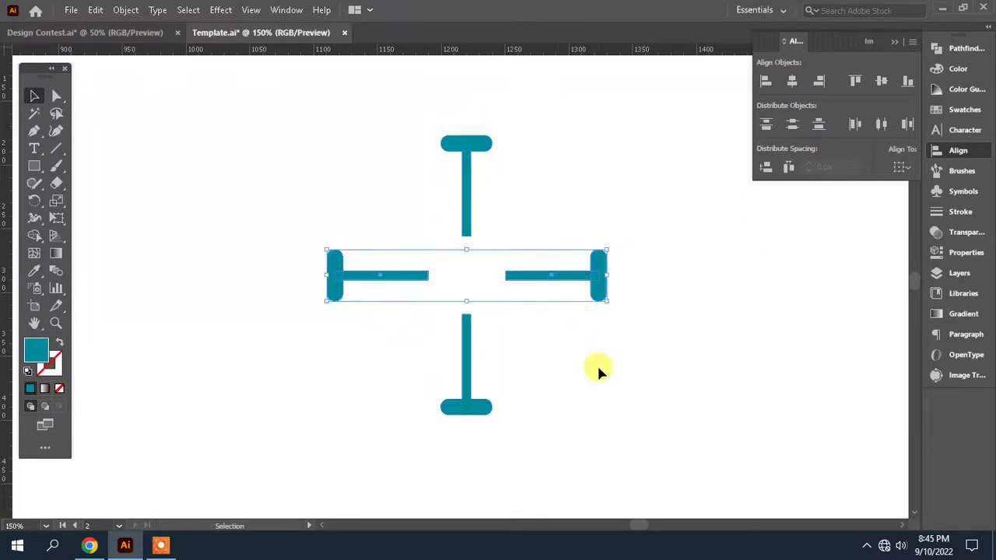
left_click_drag(600, 407, 412, 133)
key("a")
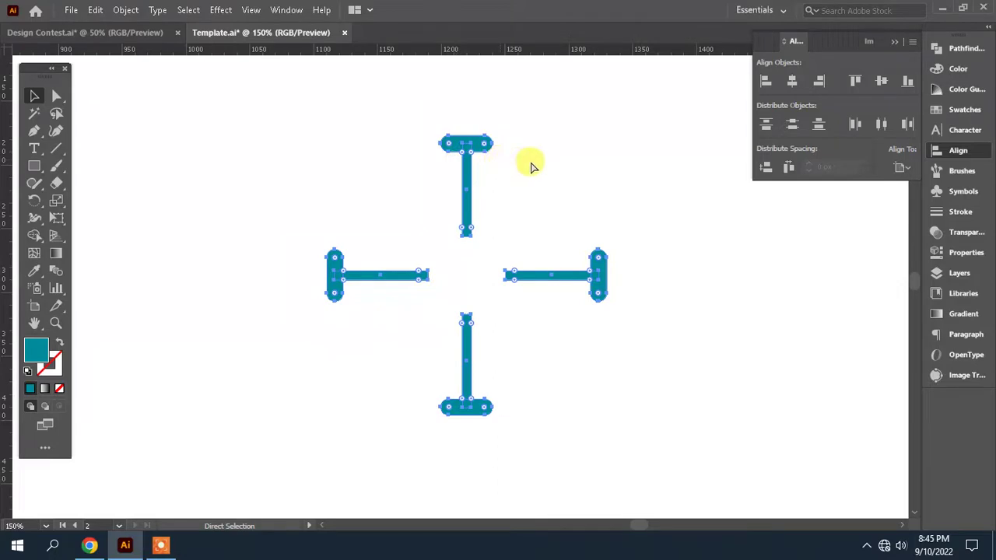
- Rotate the four spikes to a diagonal angle and shrink the arms inward
key("v")
key("a")
key("v")
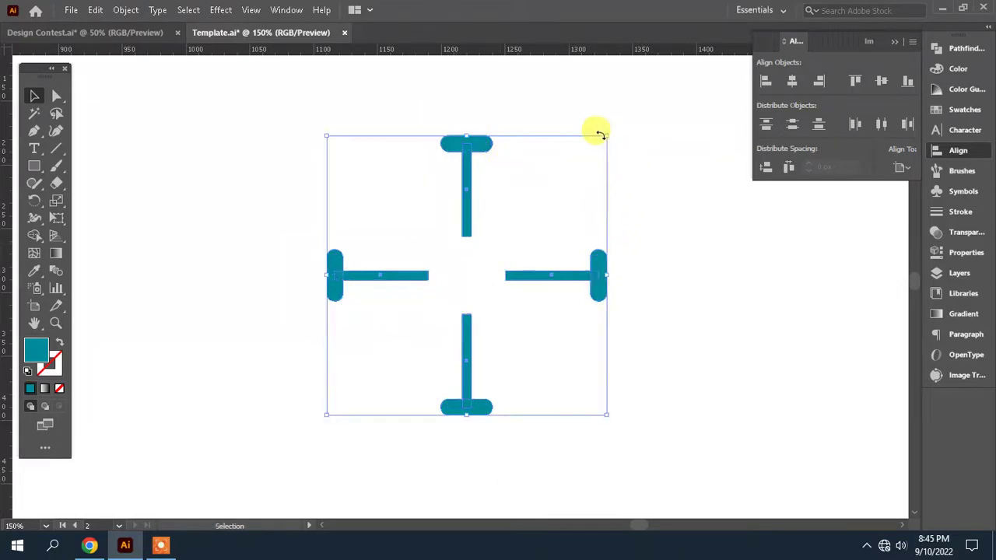
mouse_move(610, 134)
left_mouse_down()
mouse_move(644, 189)
mouse_move(650, 268)
left_mouse_up()
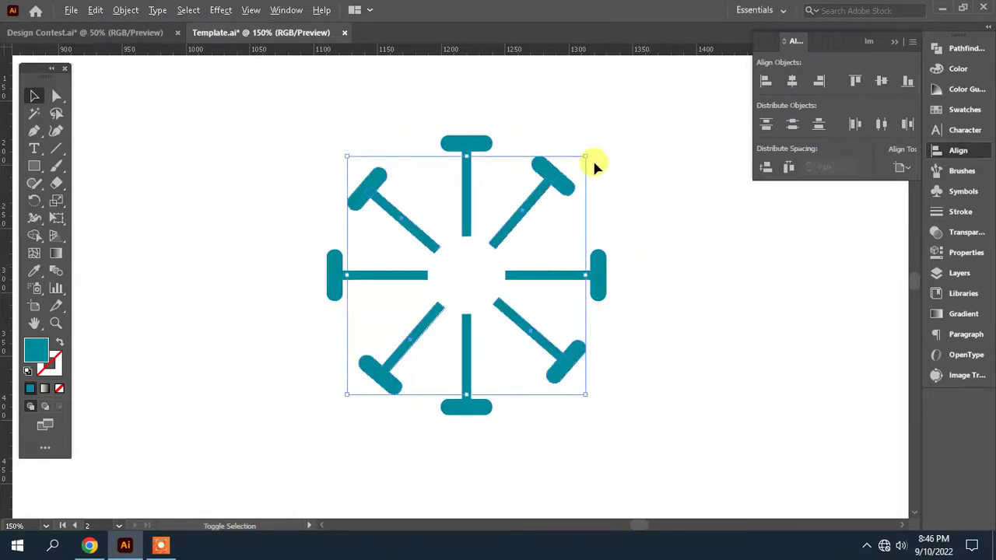
left_click_drag(586, 156, 566, 171)
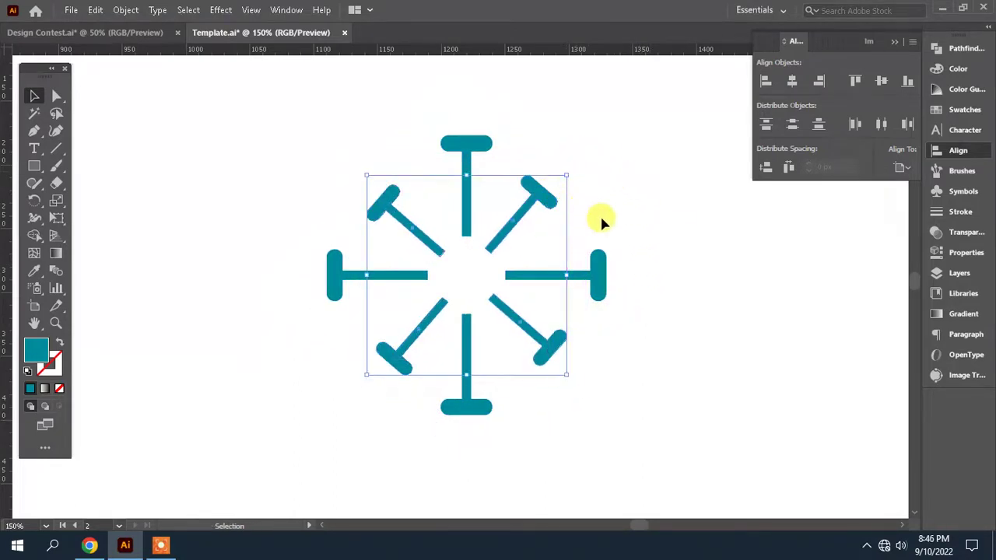
left_click(601, 217)
- Rotate a copy of the arms into the gaps and scale it into shorter spikes
left_click(543, 193)
key("a")
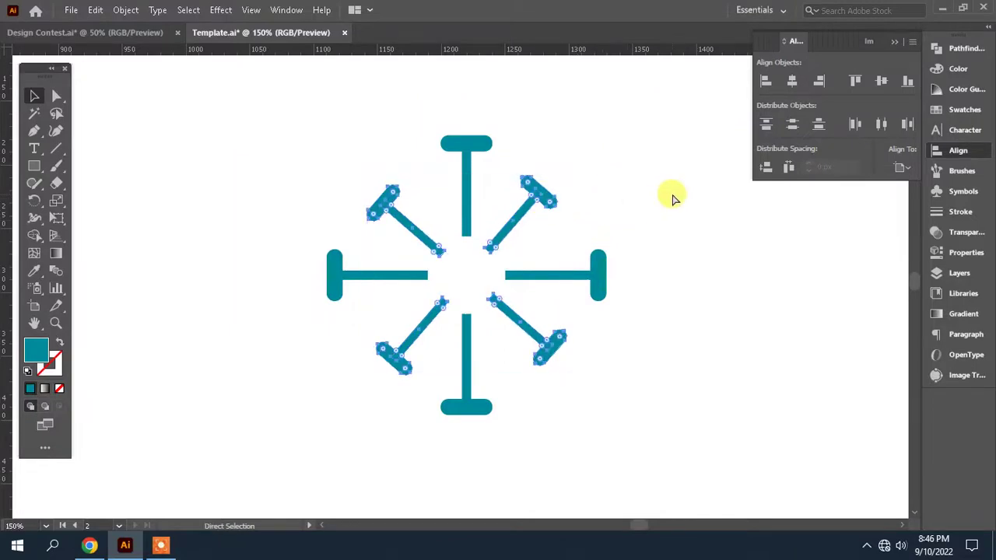
key("v")
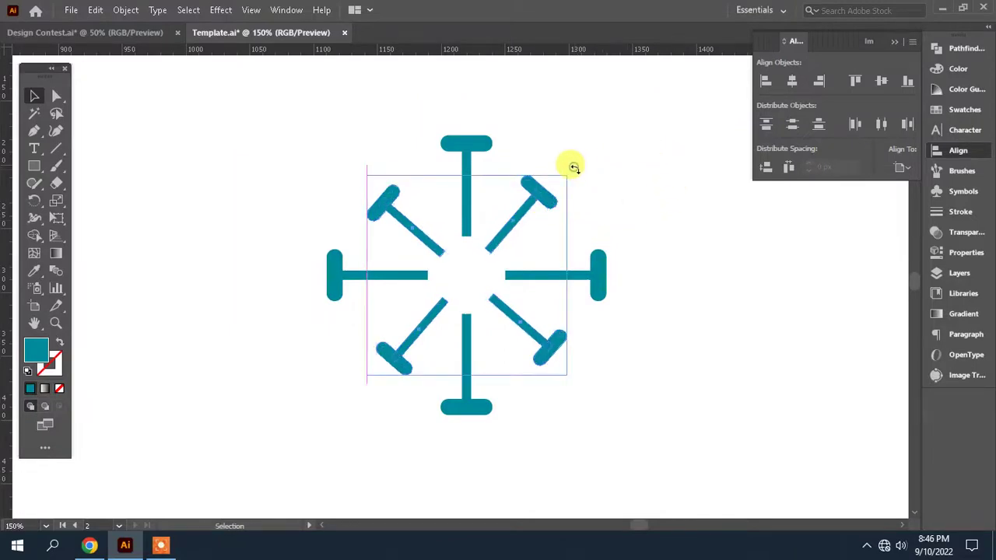
left_click_drag(574, 167, 576, 170)
key("a")
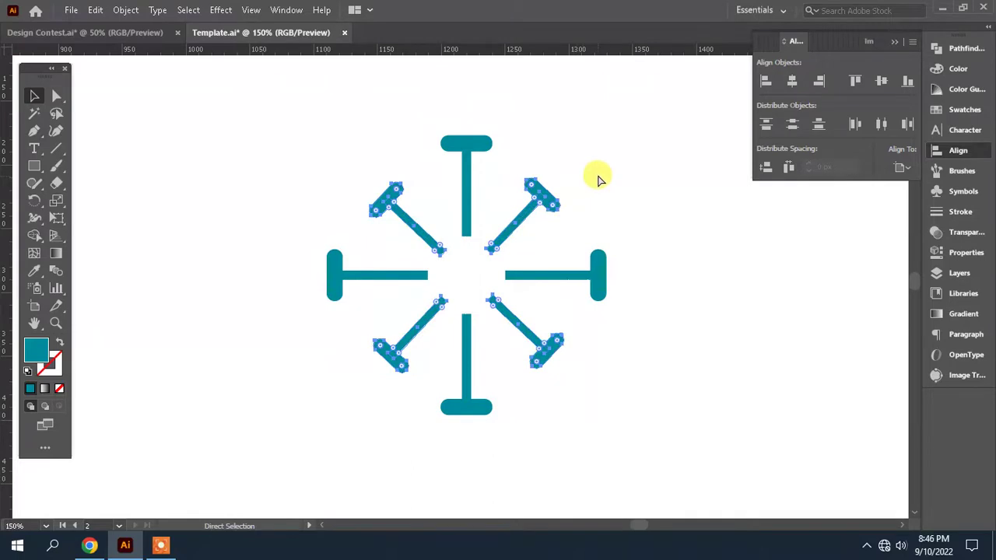
key("v")
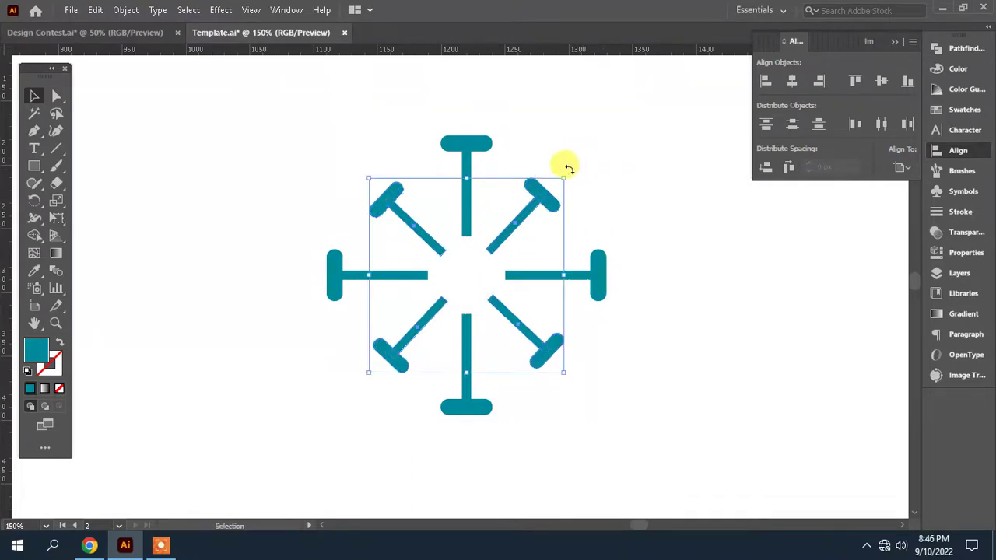
left_click_drag(569, 165, 586, 226)
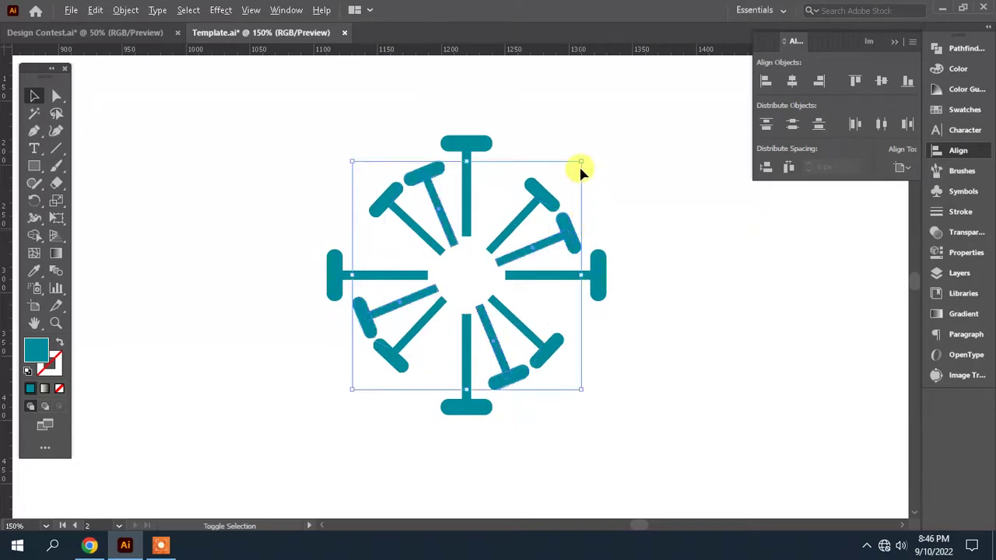
left_click_drag(581, 168, 549, 193)
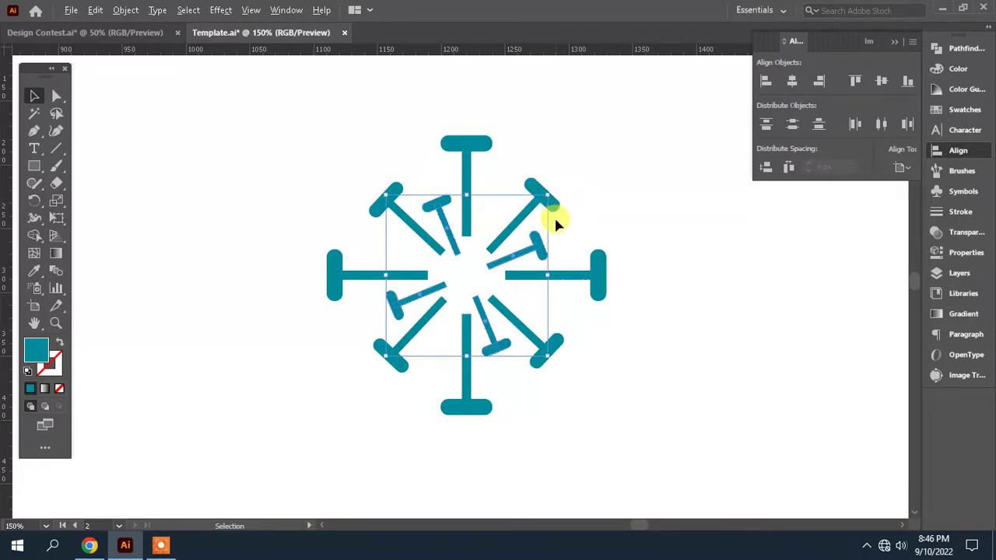
mouse_move(548, 196)
left_mouse_down()
mouse_move(565, 188)
mouse_move(558, 199)
left_mouse_up()
left_click(629, 201)
scroll(631, 195, "down", 2)
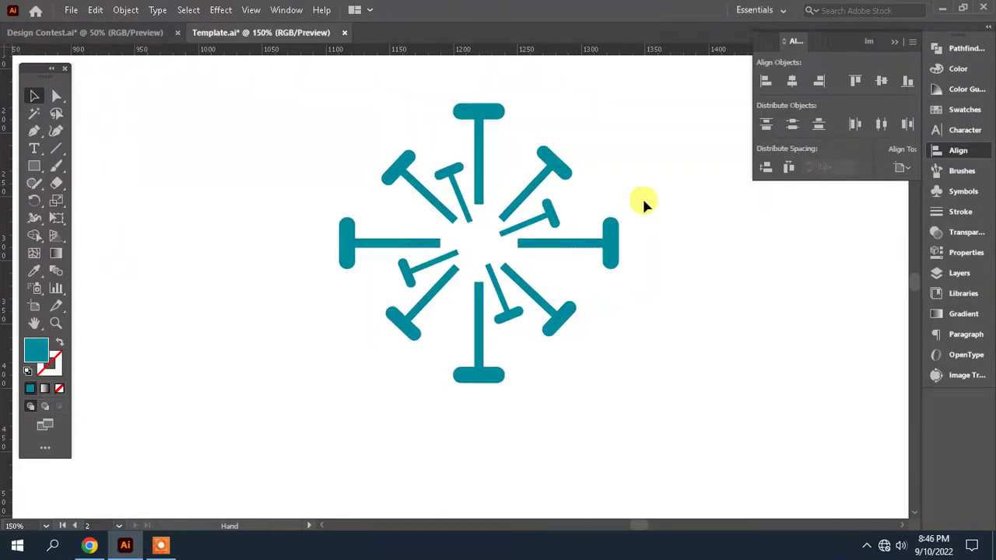
scroll(372, 211, "down", 1)
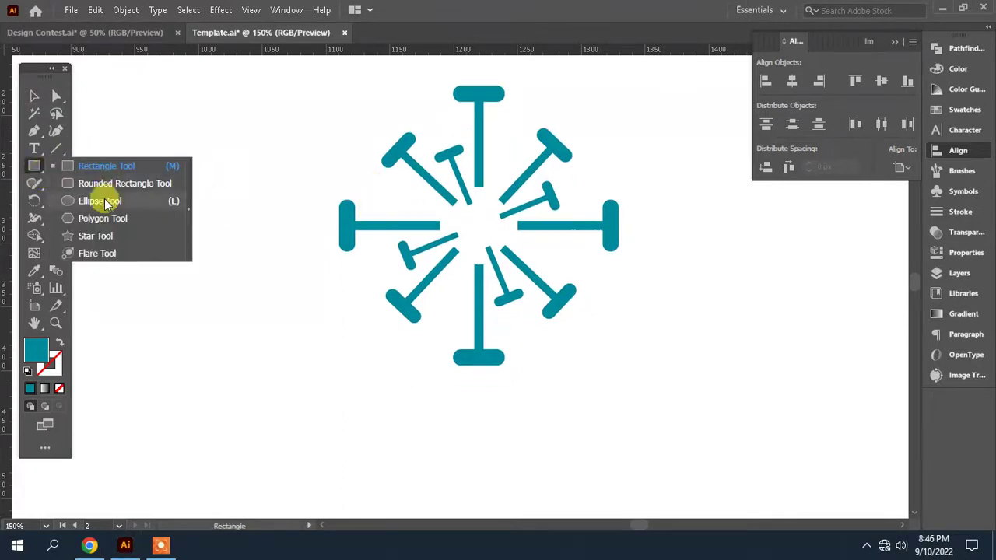
- Draw a teal circle over the spikes' centre and enlarge it evenly
left_click_drag(41, 177, 104, 202)
left_click_drag(476, 219, 492, 270)
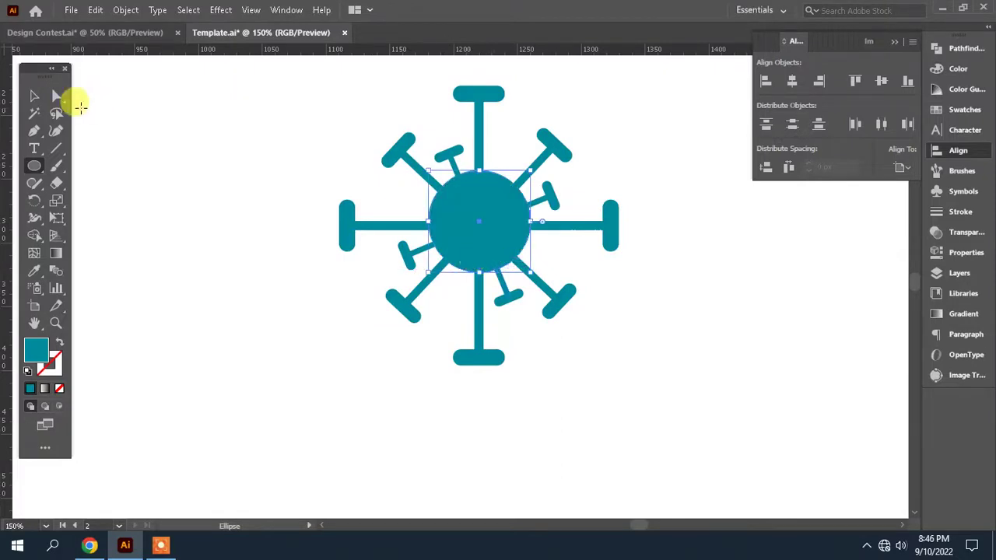
left_click(34, 95)
left_click_drag(528, 166, 537, 163)
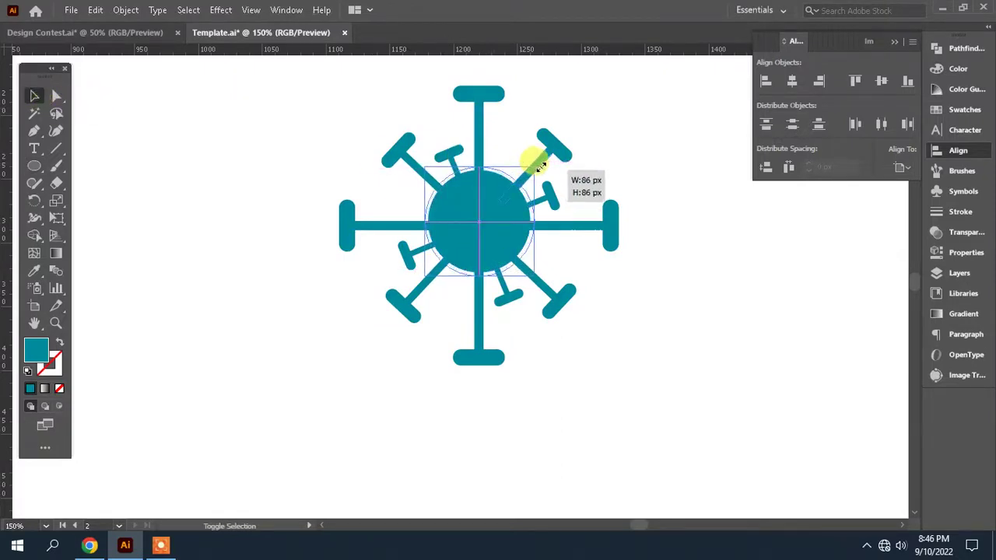
- Select all virus parts and centre them on each other
left_click(645, 330)
left_click_drag(674, 351, 327, 124)
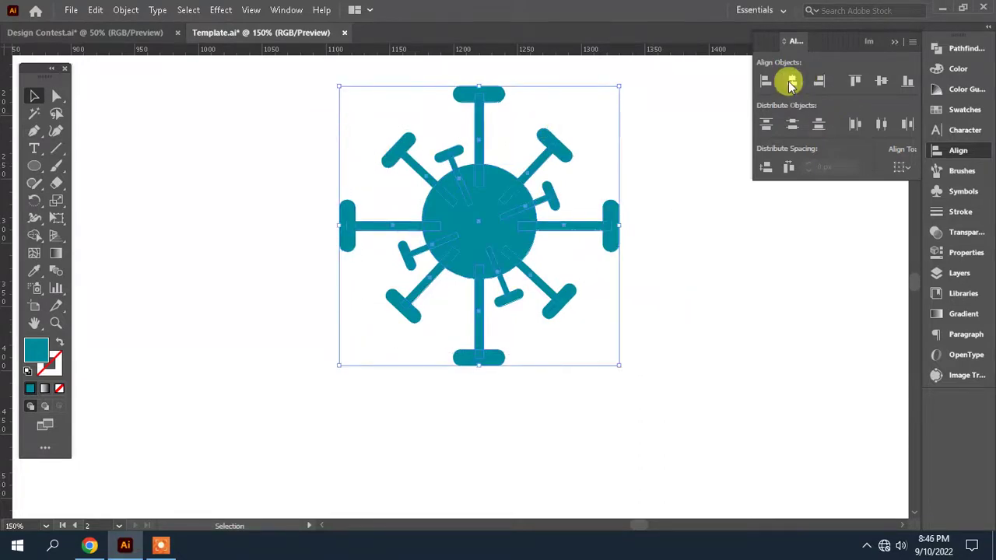
left_click(882, 82)
left_click(685, 284)
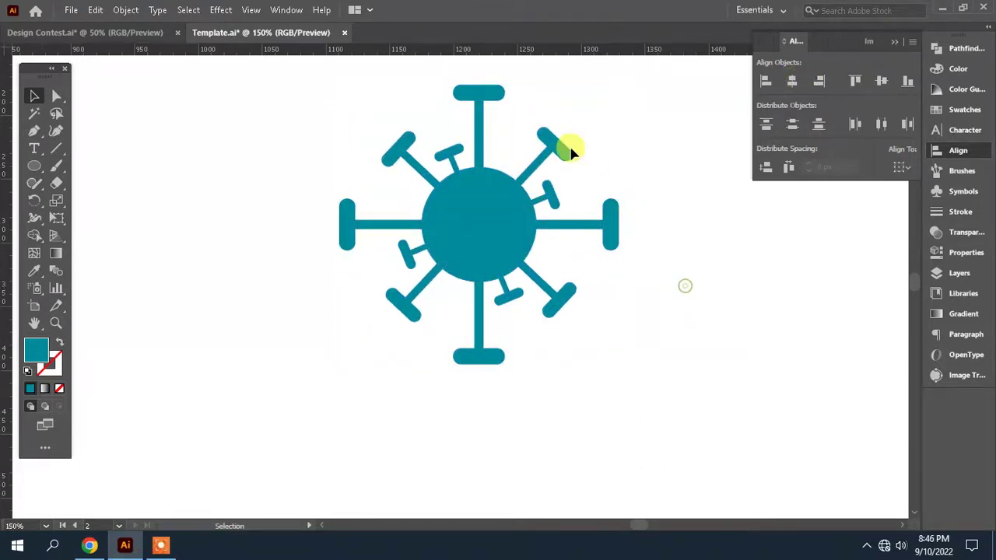
left_click(560, 147)
left_click(635, 169)
- Add a rotated, scaled-down copy of the four main spikes for sixteen spikes
left_click(491, 95)
key("a")
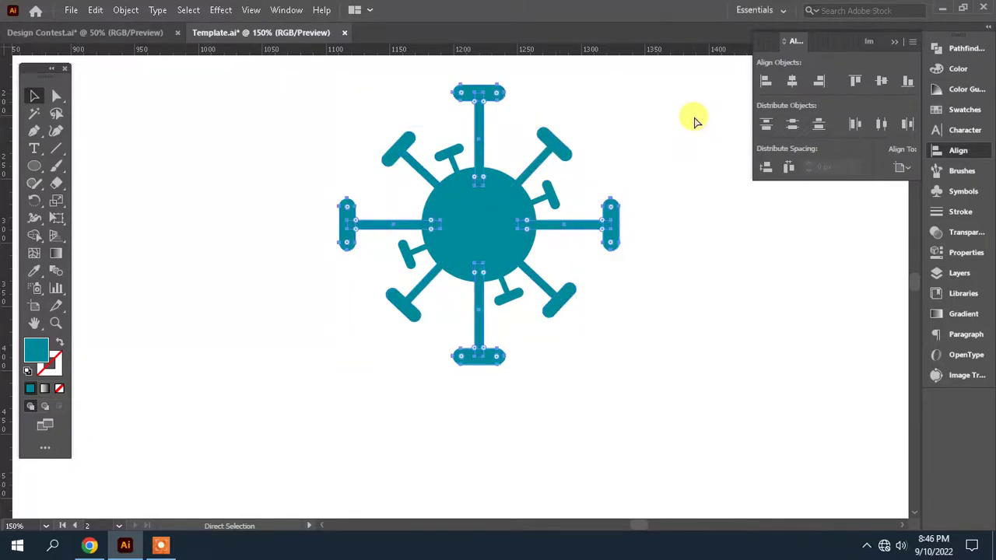
mouse_move(616, 82)
left_mouse_down()
mouse_move(591, 95)
mouse_move(612, 153)
left_mouse_up()
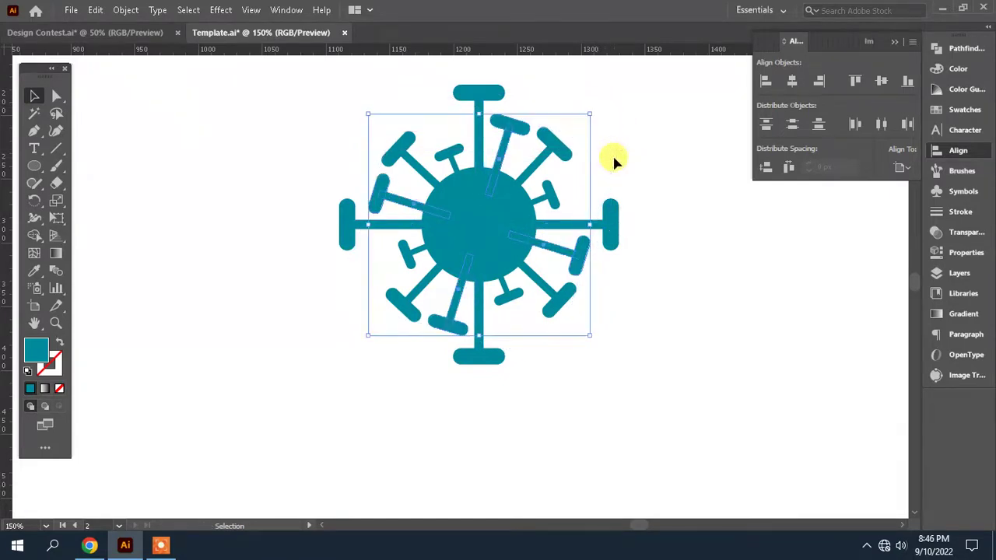
left_click(689, 287)
scroll(677, 264, "down", 1)
scroll(676, 269, "up", 1)
scroll(670, 282, "up", 1)
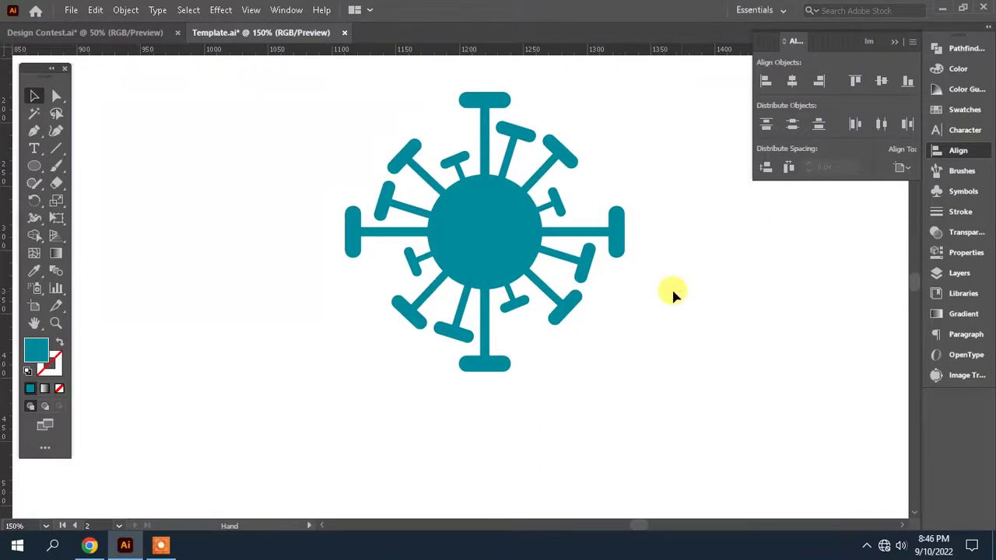
scroll(643, 245, "up", 1)
scroll(636, 226, "up", 3)
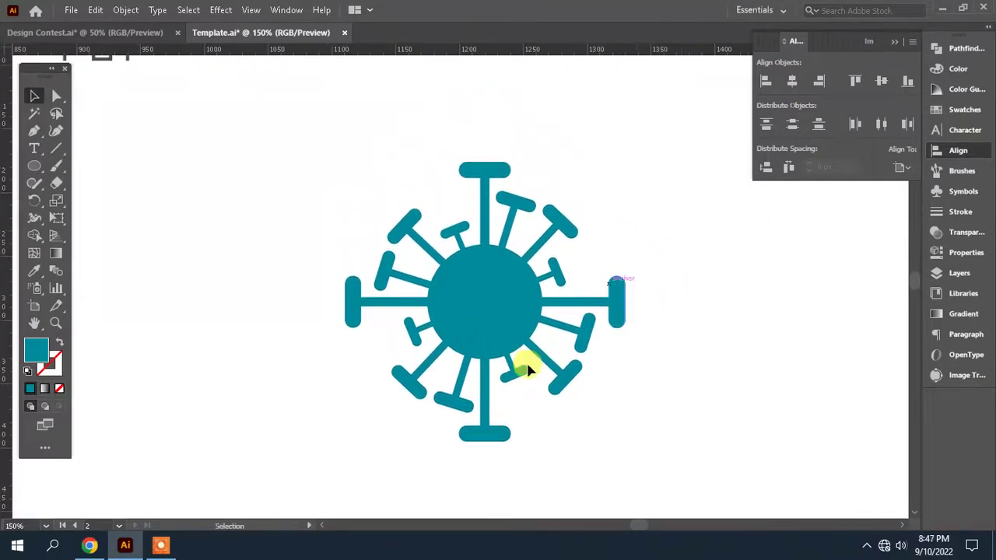
left_click_drag(564, 372, 532, 343)
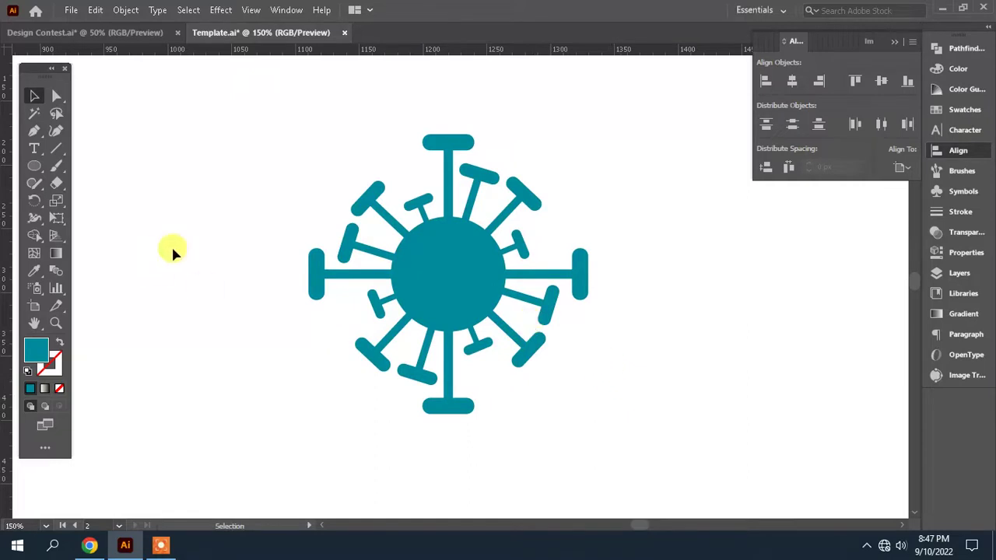
- Draw a circle from the virus centre and move it out to the right
left_click(34, 166)
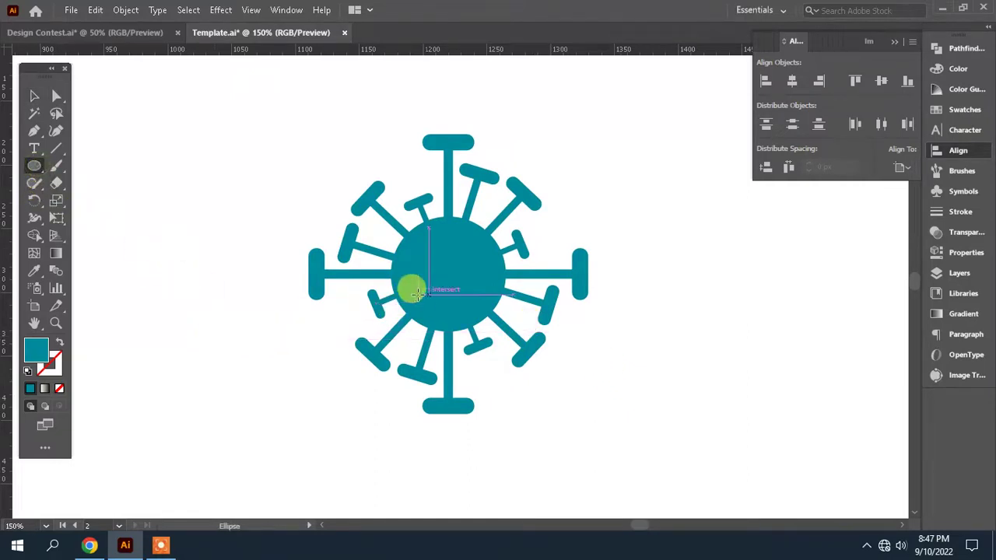
left_click_drag(445, 274, 471, 330)
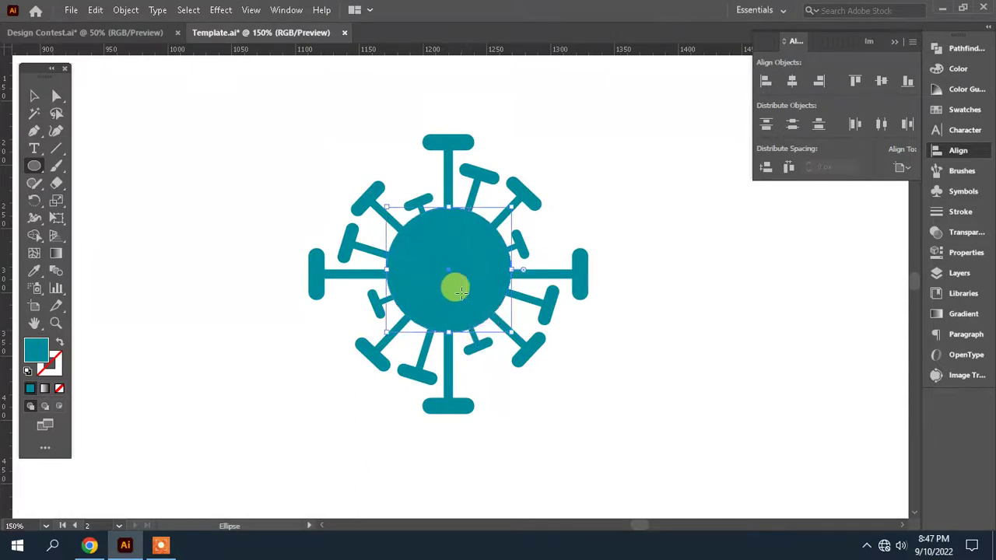
left_click(33, 97)
left_click_drag(441, 263, 701, 263)
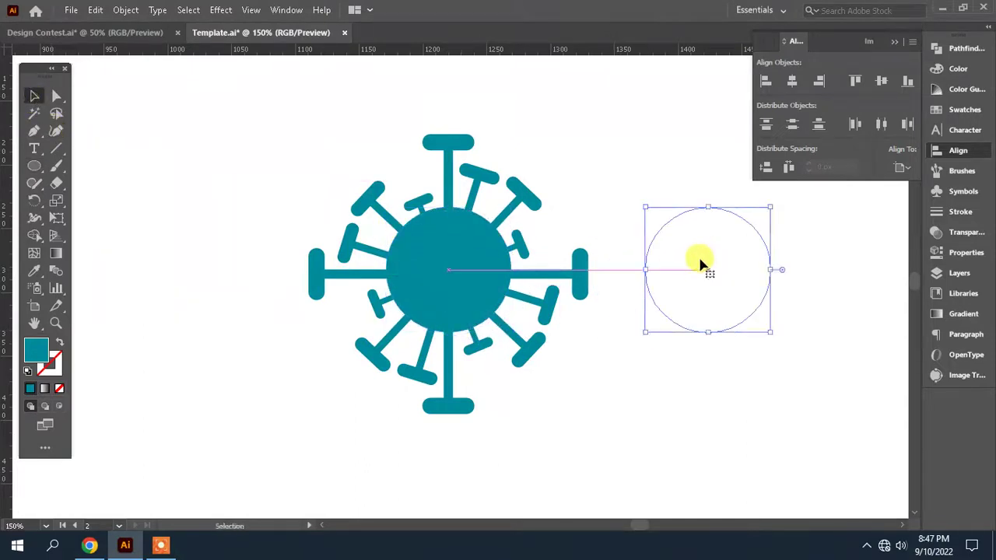
- Apply Zig Zag (28 px, 25 ridges), expand the appearance, and move it onto the virus
left_click(221, 10)
mouse_move(266, 128)
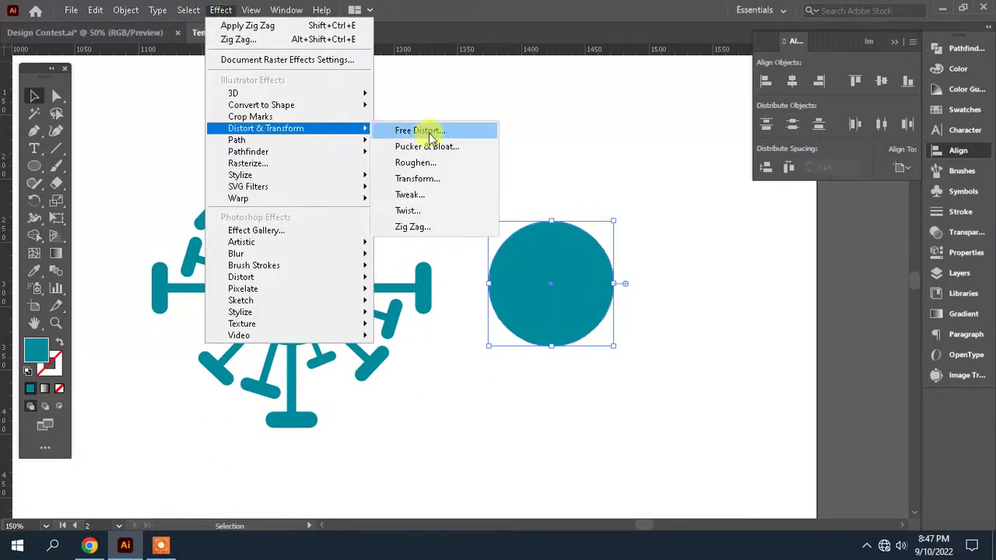
left_click(434, 227)
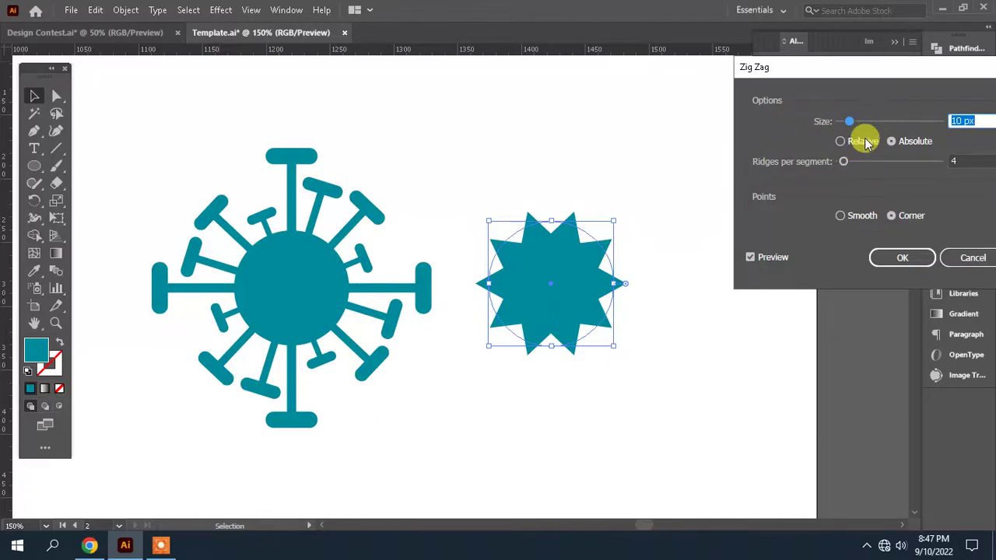
left_click(867, 121)
left_click(866, 162)
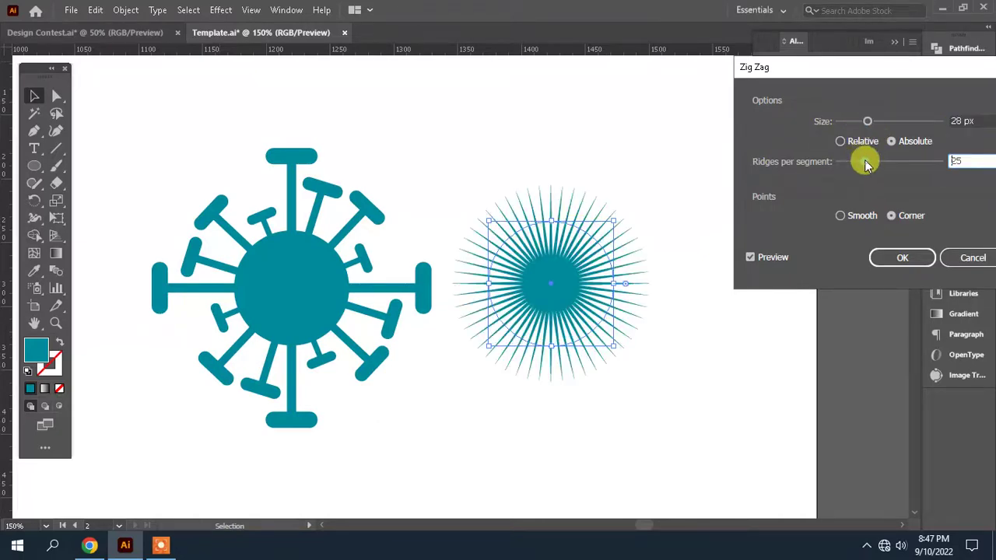
left_click(901, 260)
left_click(127, 11)
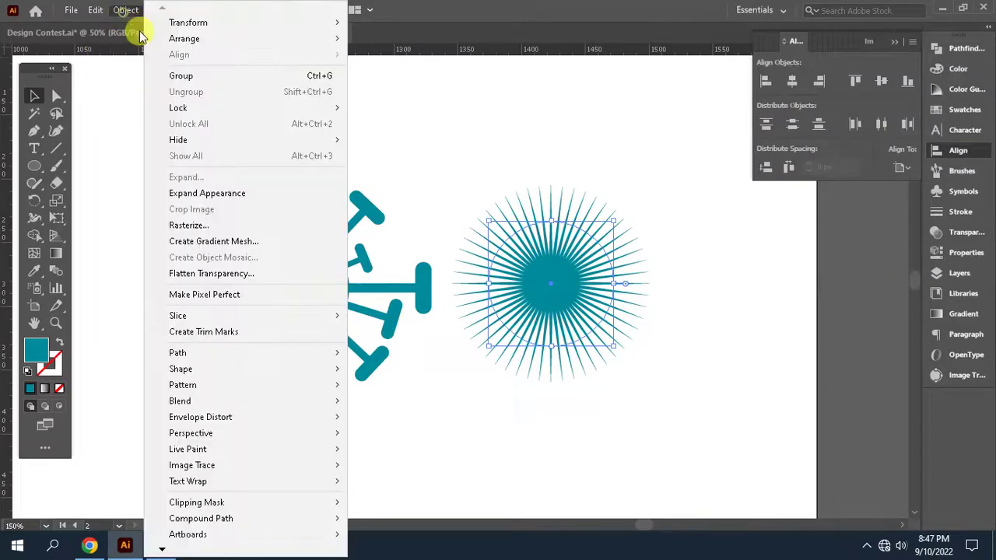
left_click(222, 193)
mouse_move(557, 282)
left_mouse_down()
mouse_move(309, 288)
mouse_move(422, 289)
left_mouse_up()
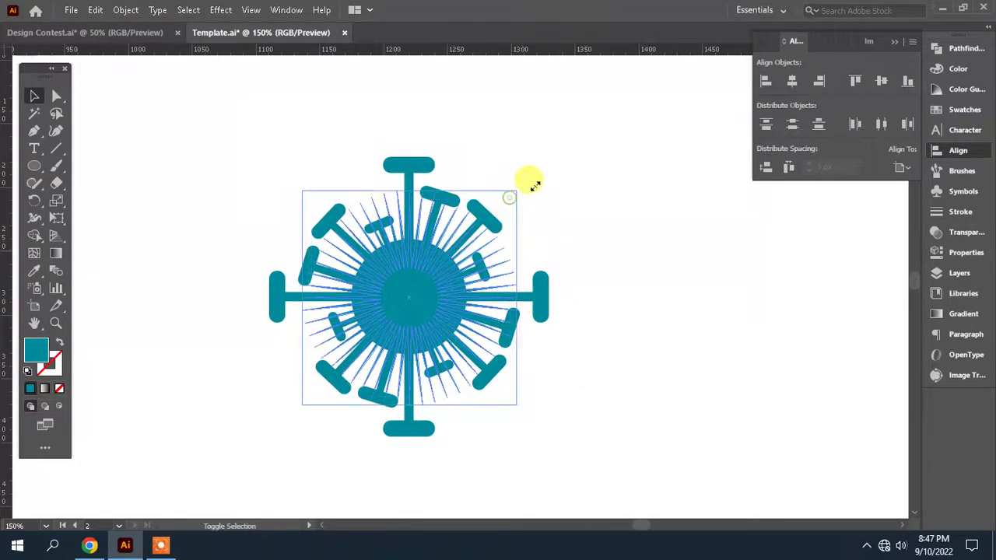
- Enlarge the starburst around the virus and send it behind the body
left_click_drag(535, 185, 567, 169)
key("ctrl+shift+bracketleft")
left_click(614, 296)
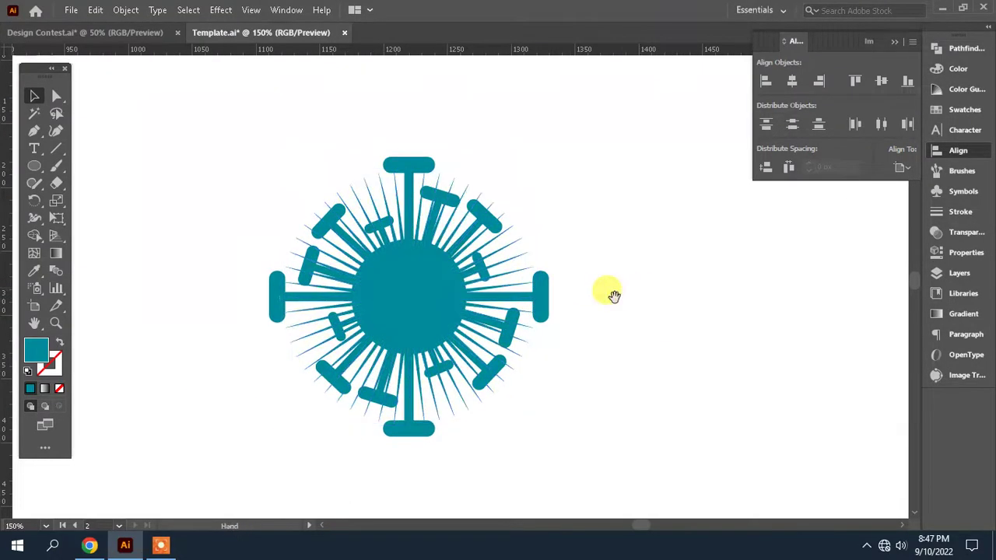
left_click_drag(614, 296, 633, 267)
- Rotate the ray burst slightly and centre it horizontally and vertically on the body
left_click(462, 149)
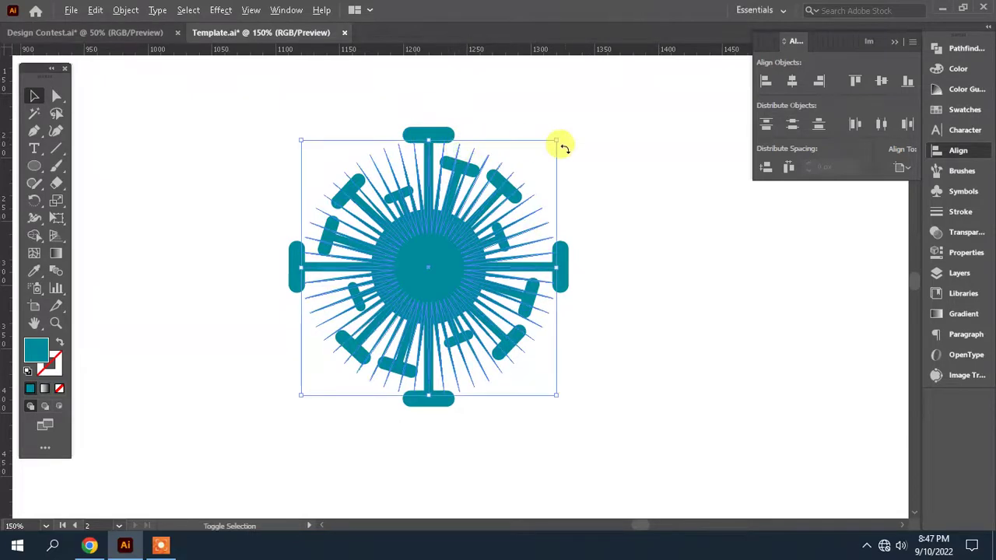
left_click_drag(564, 146, 573, 129)
left_click_drag(652, 375, 591, 348)
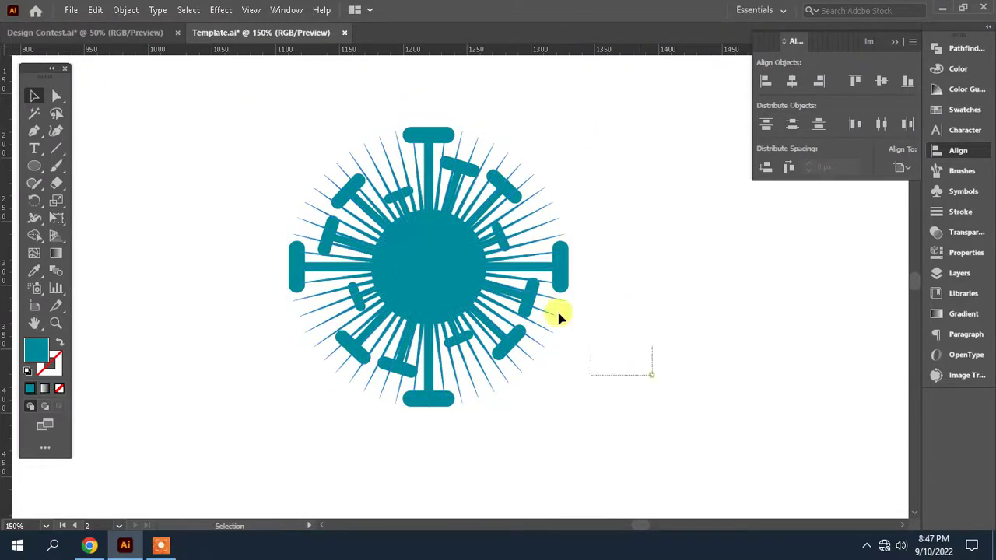
left_click_drag(559, 316, 554, 312)
left_click(792, 81)
left_click(881, 81)
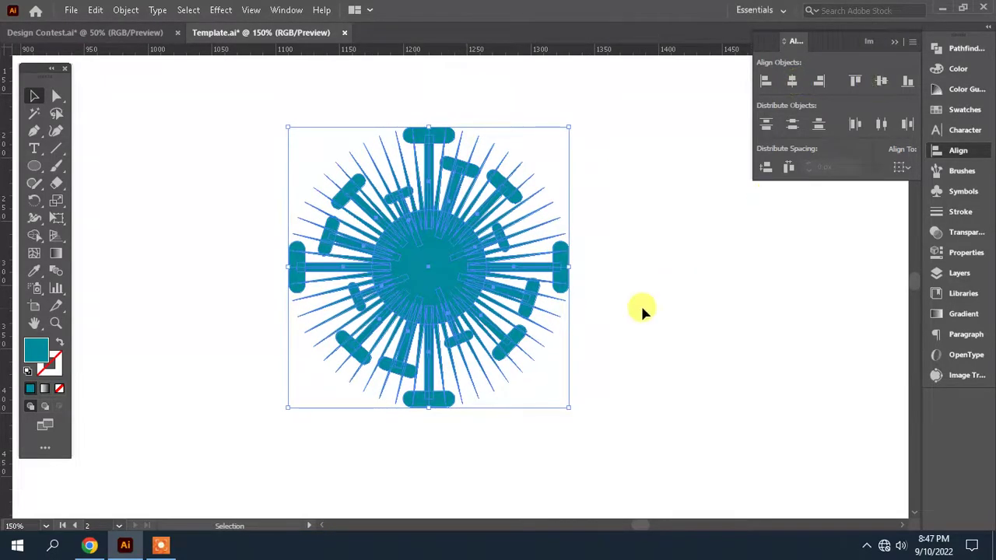
left_click(641, 312)
- Shrink the ray burst so only short rays fringe the body, then select the virus
scroll(638, 304, "down", 1)
left_click(537, 222)
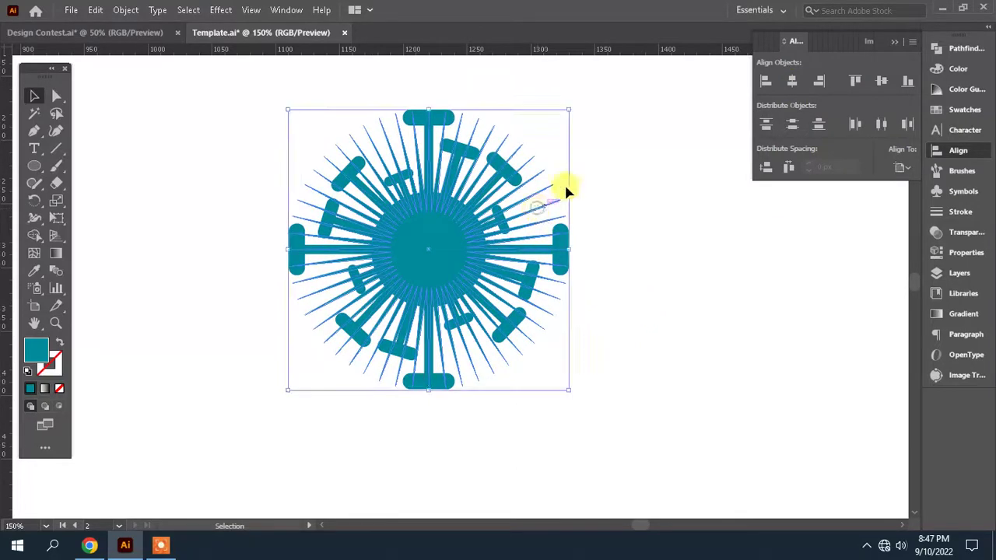
left_click_drag(570, 113, 510, 154)
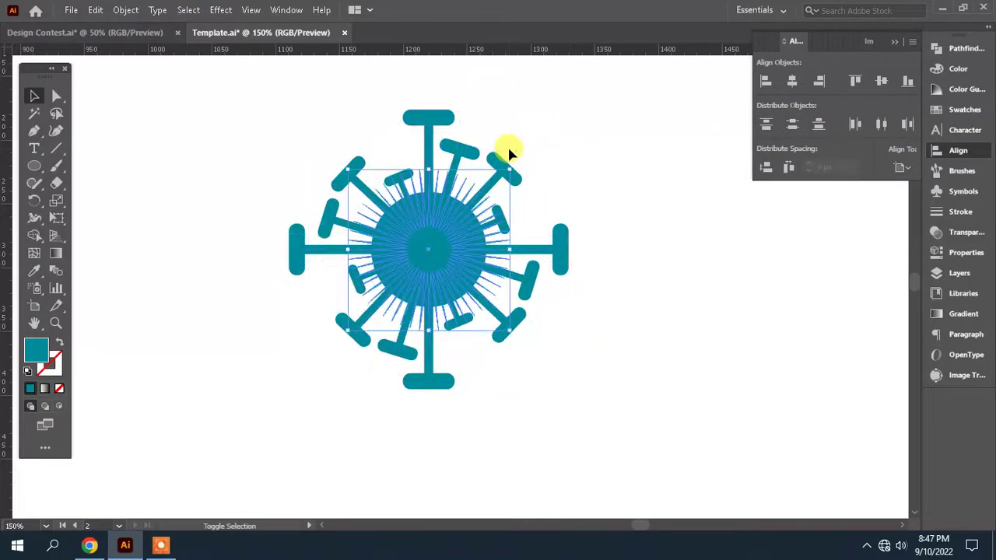
left_click(621, 220)
scroll(632, 222, "down", 2)
left_click_drag(640, 228, 698, 280)
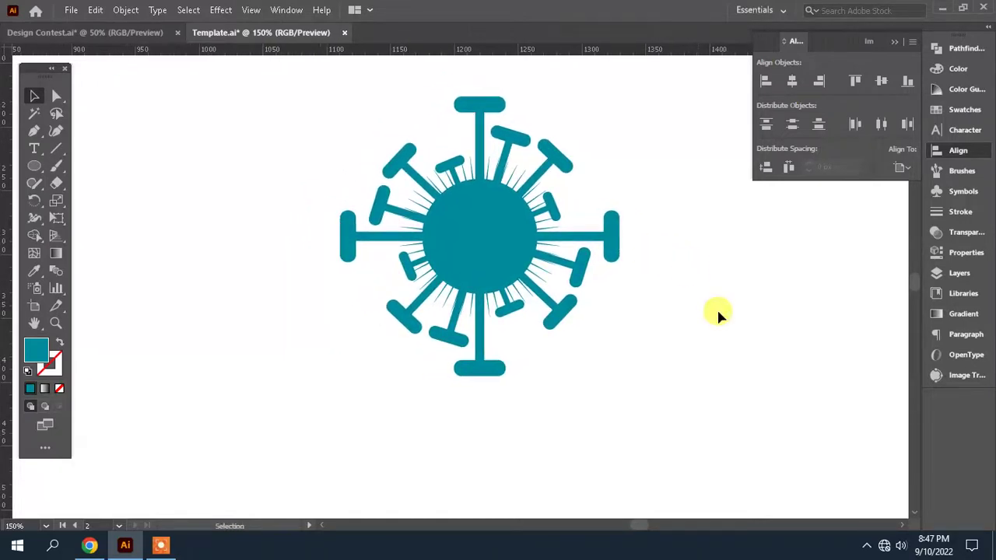
scroll(643, 212, "up", 1)
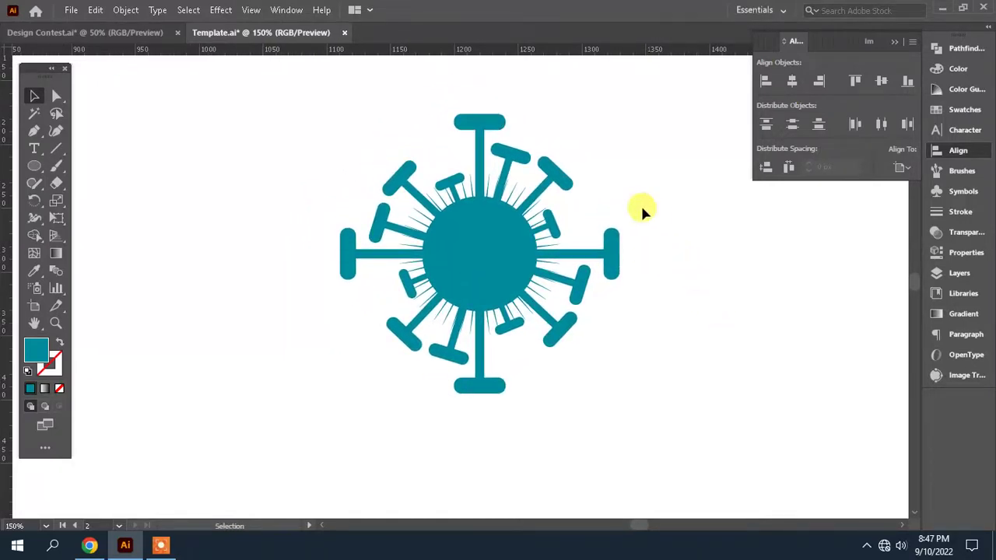
left_click(562, 178)
left_click(643, 272)
left_click(527, 276)
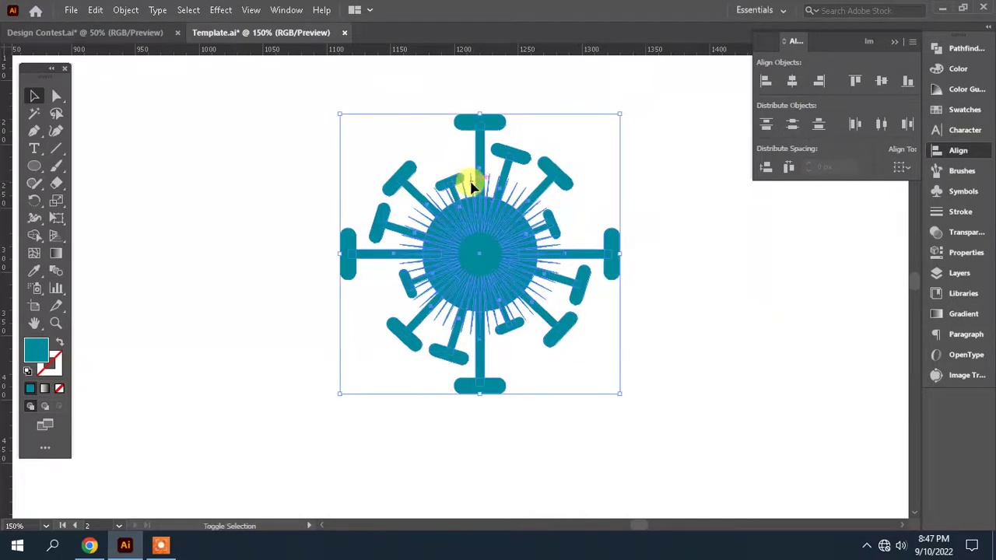
- Scale a smaller copy of the virus into its centre and sample white for it
key("a")
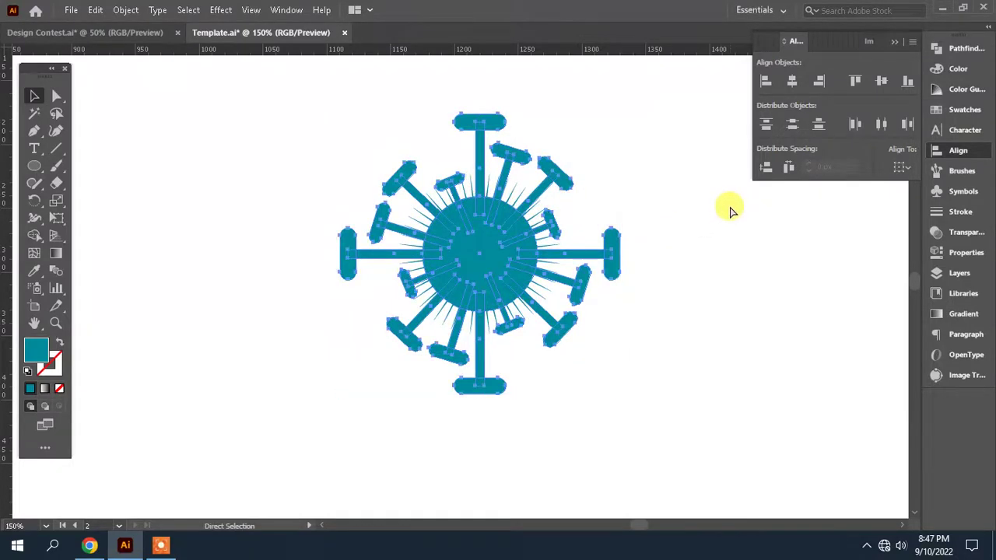
key("v")
left_click(489, 220)
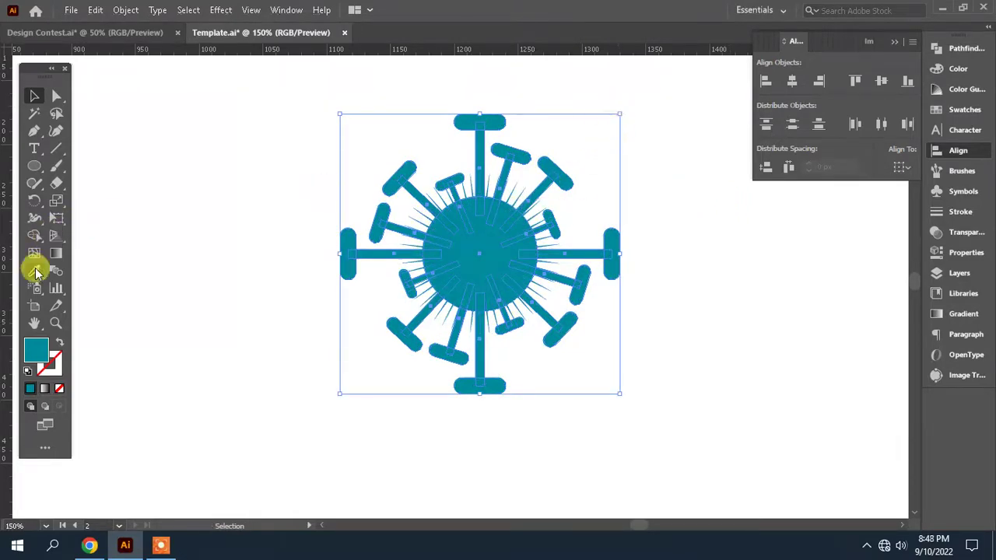
left_click_drag(618, 114, 520, 168)
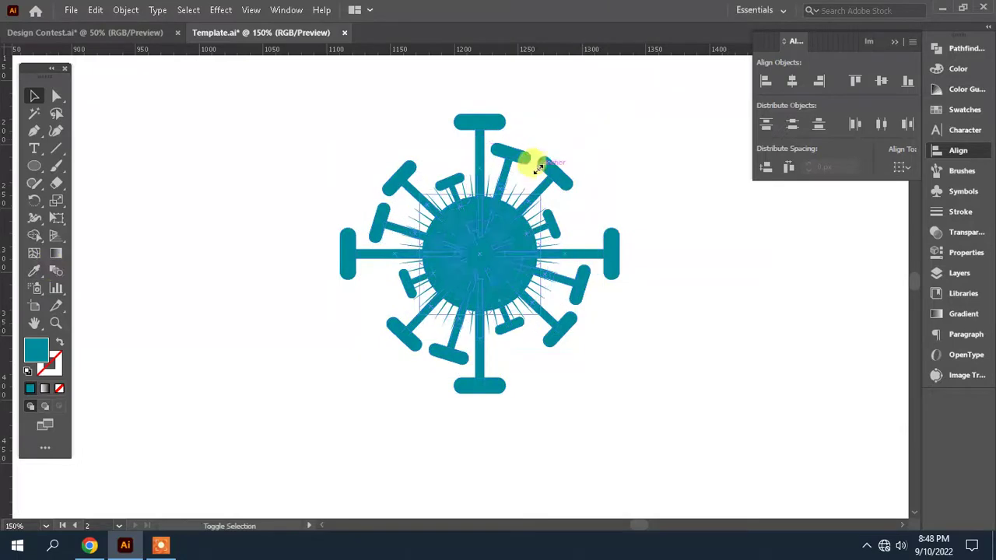
left_click(32, 268)
left_click(243, 137)
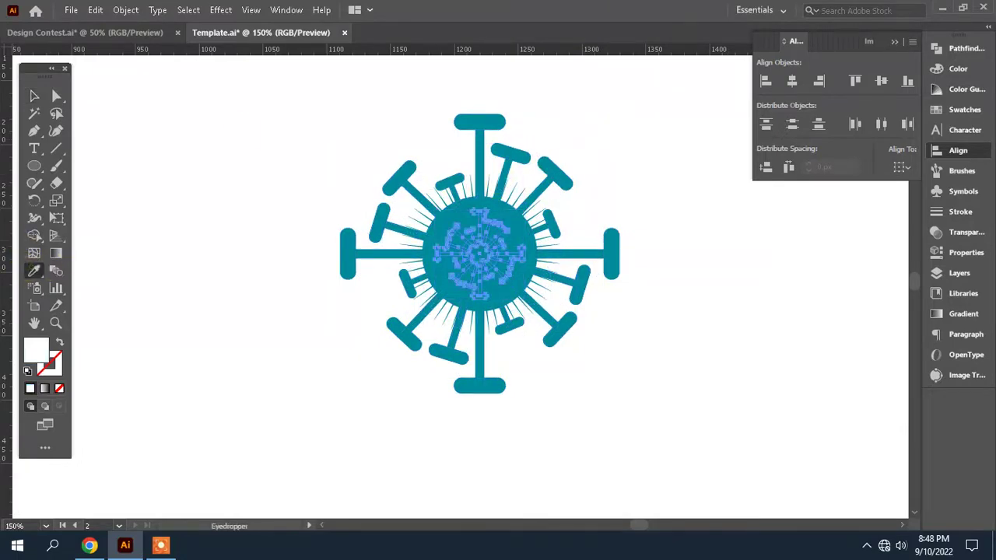
- Move the small copy aside, fill it white, and place it back in the body's centre
left_click(33, 97)
left_click(690, 389)
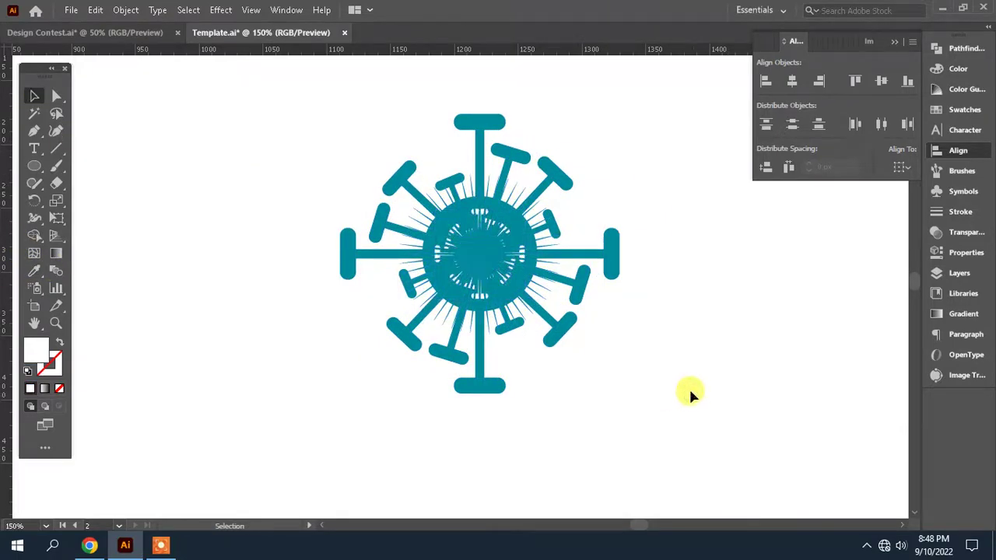
left_click(554, 285)
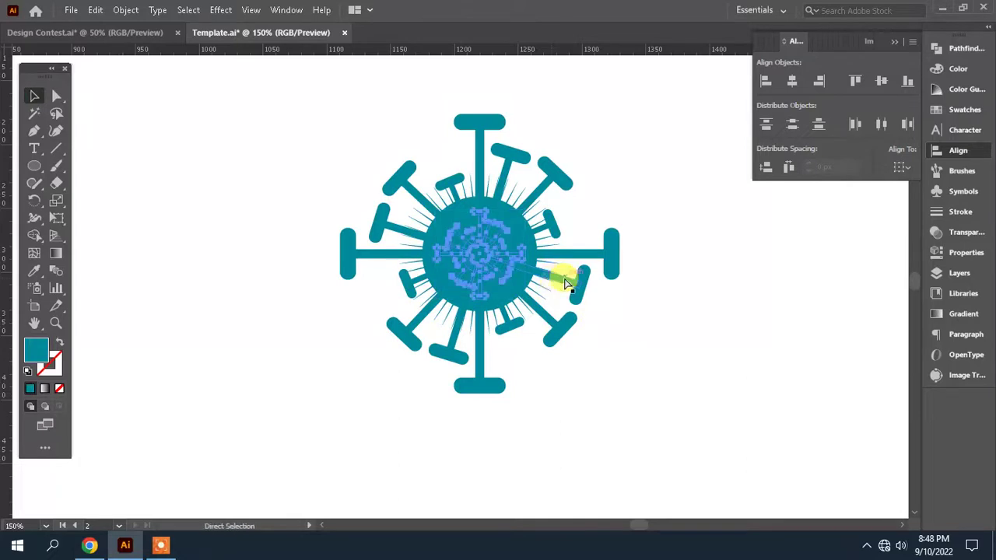
left_click(566, 282)
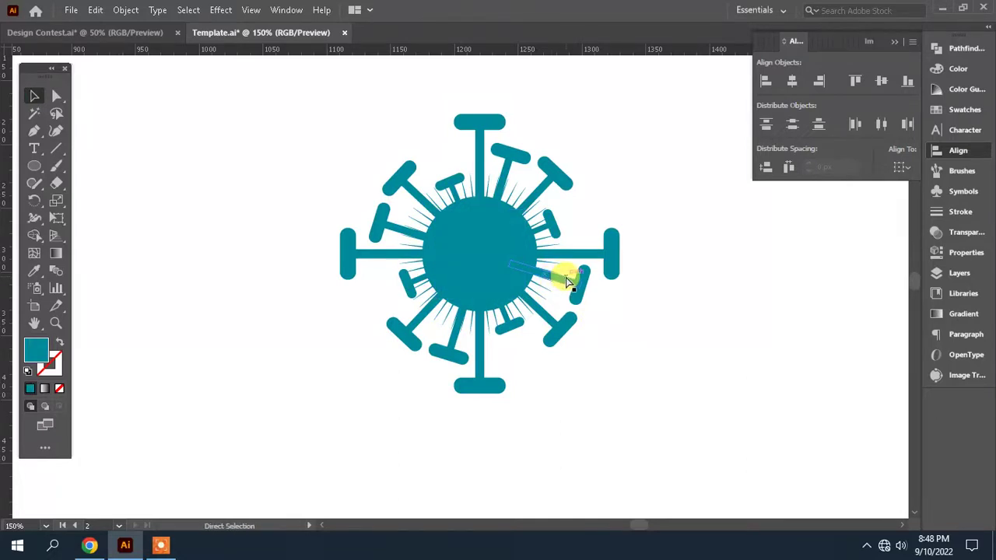
left_click(492, 298)
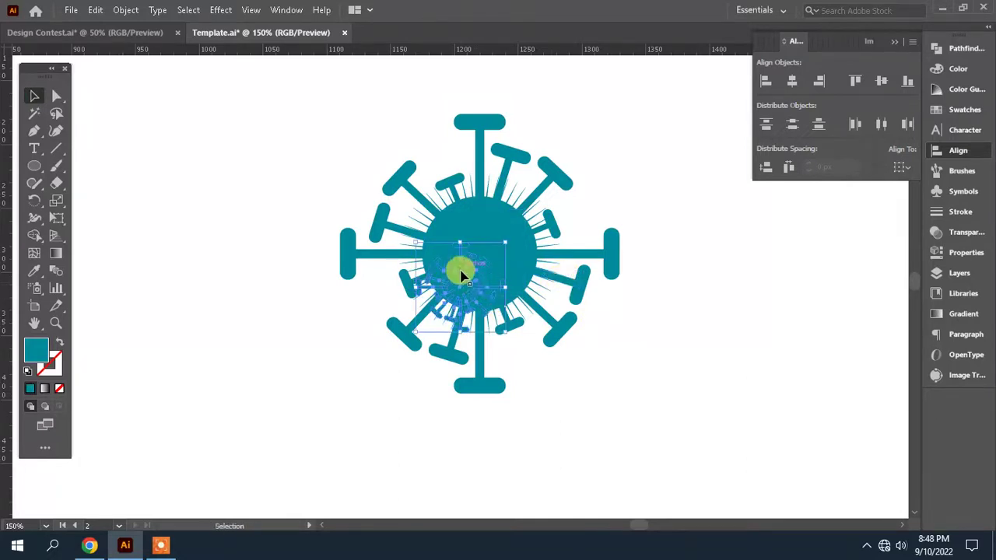
left_click_drag(465, 273, 692, 304)
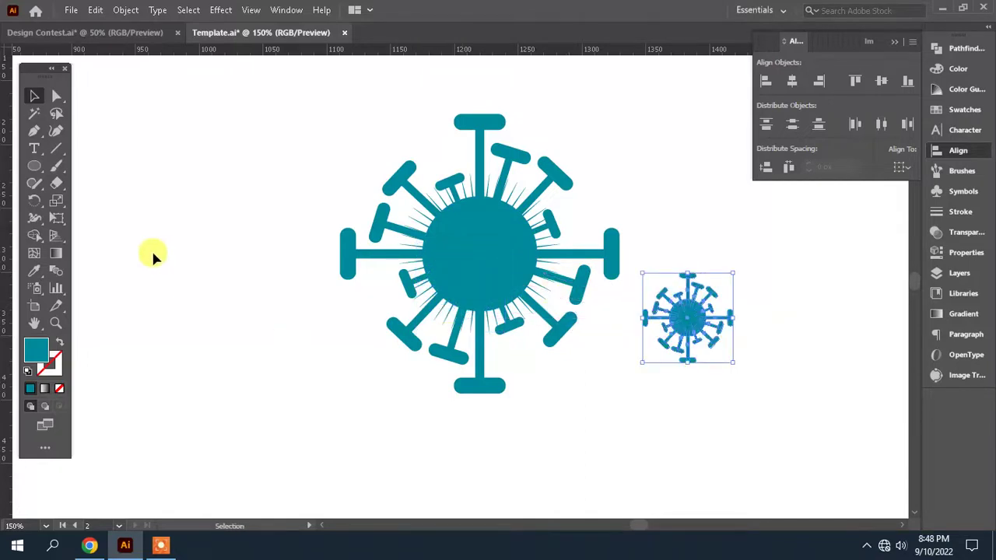
left_click(36, 274)
left_click(307, 184)
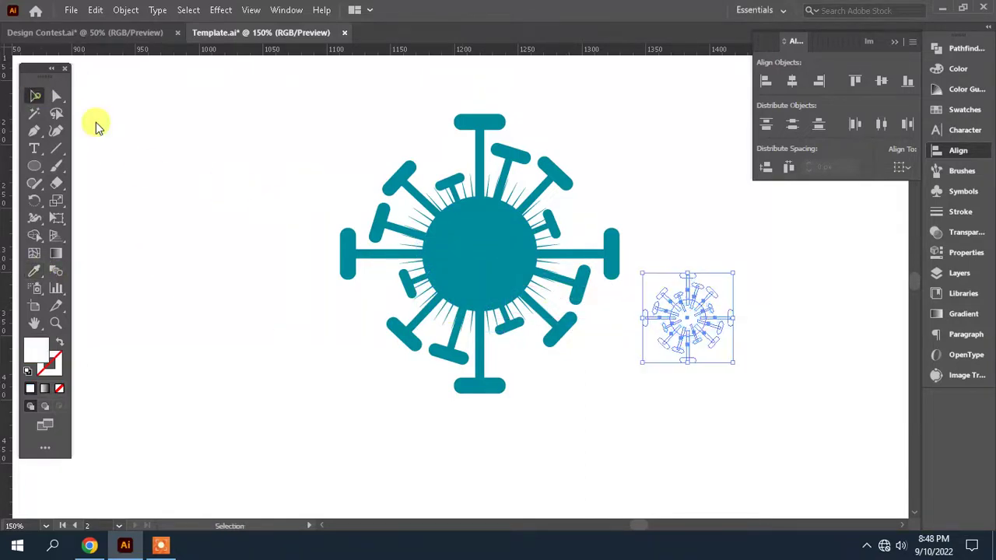
left_click_drag(675, 314, 469, 256)
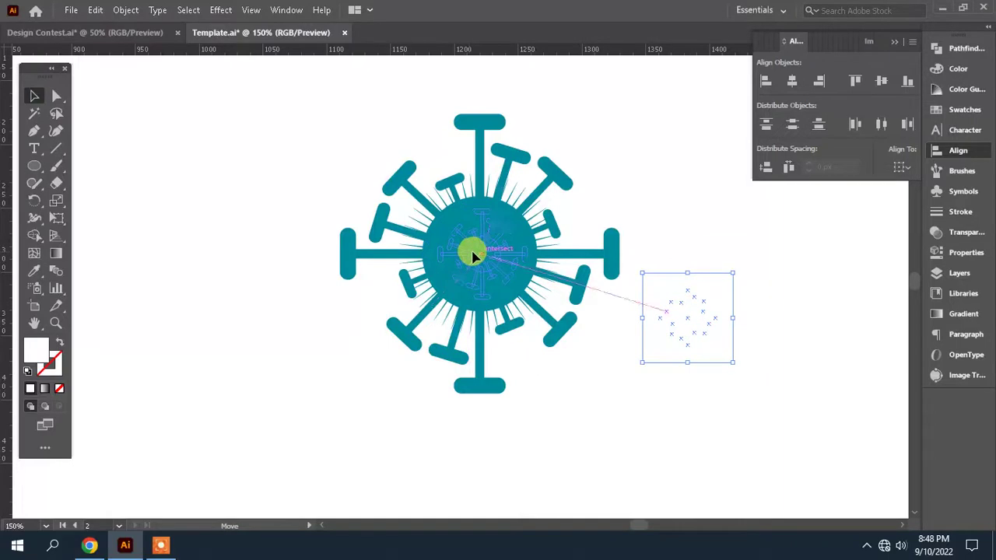
left_click(672, 348)
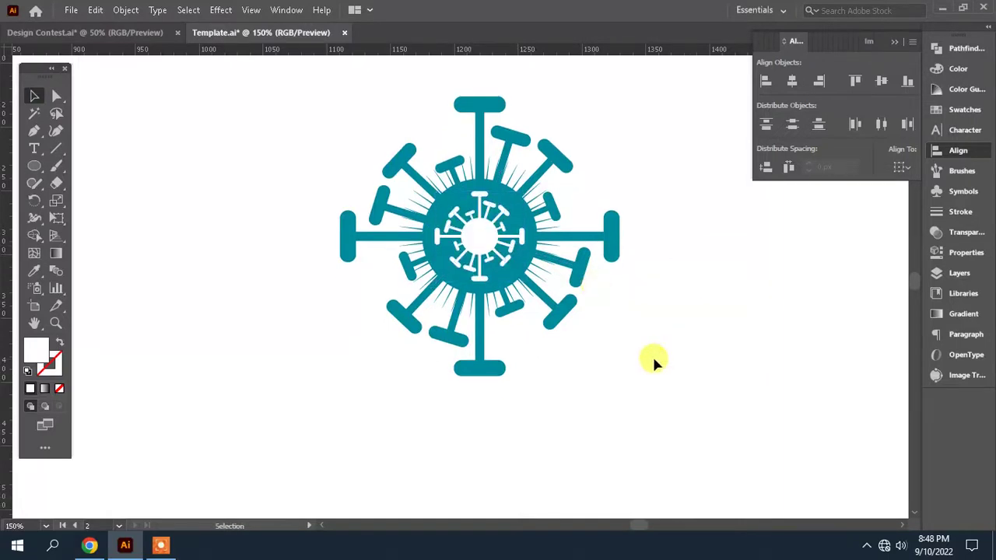
- Select every part of the virus icon and enlarge it from a corner handle
key("ctrl+minus")
key("ctrl+minus")
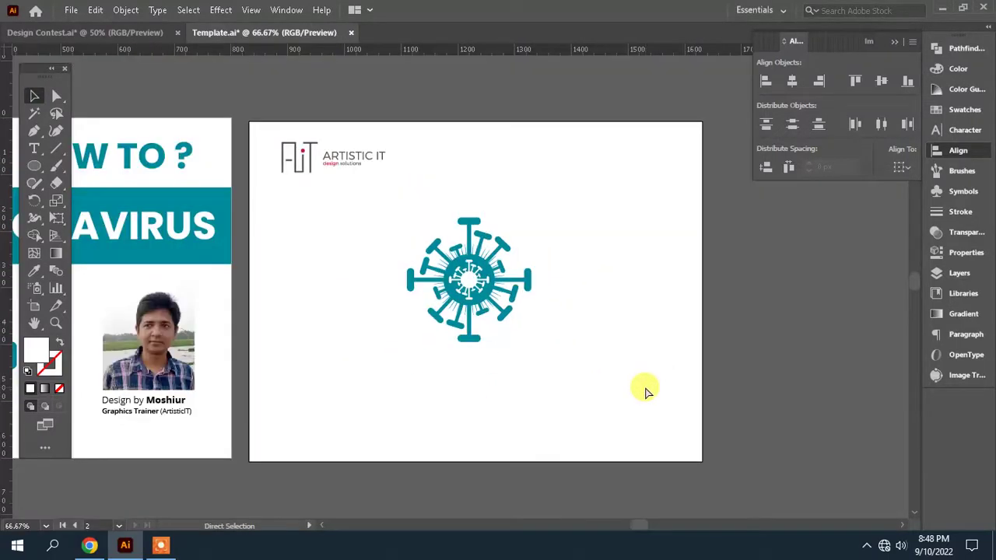
key("ctrl+plus")
key("ctrl+plus")
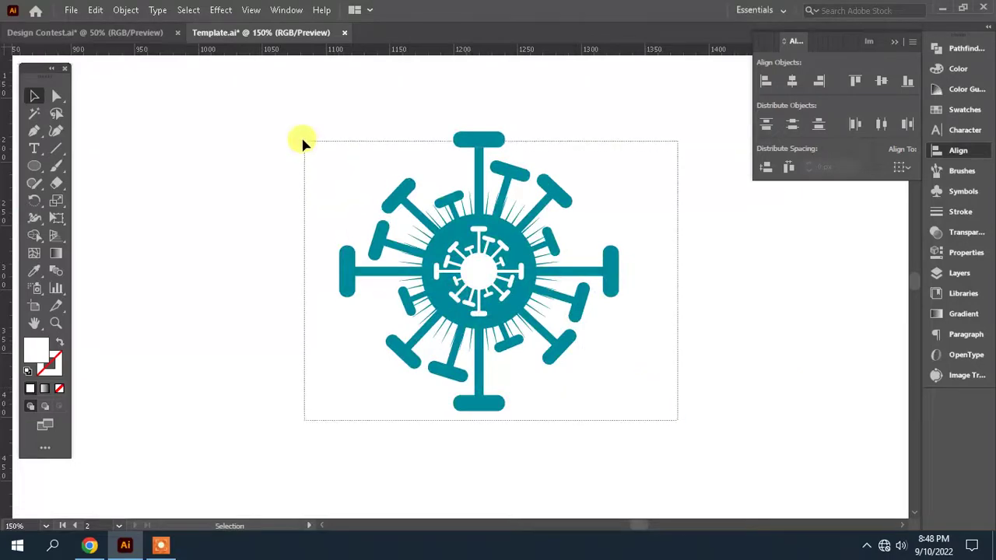
left_click_drag(363, 233, 300, 140)
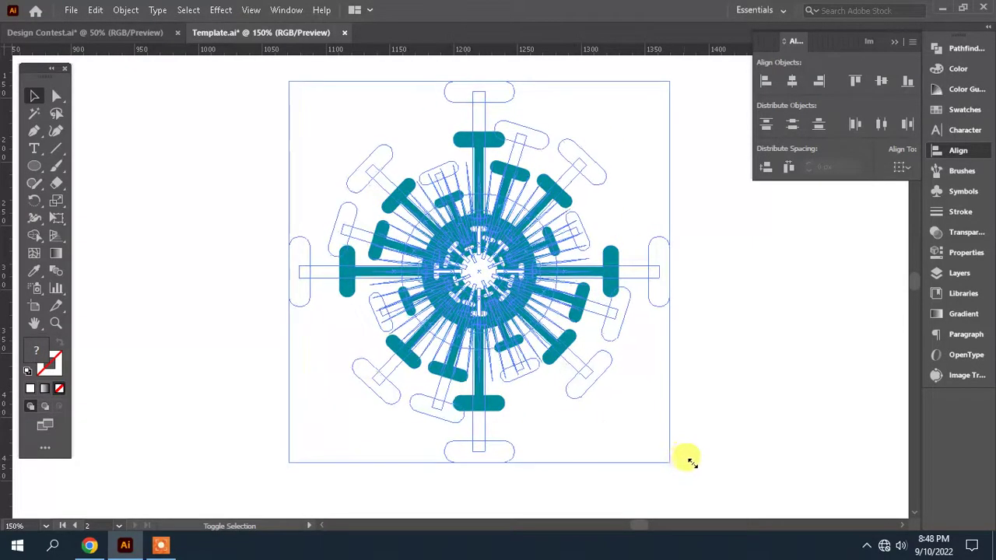
left_click_drag(615, 412, 690, 460)
left_click(748, 364)
- Zoom out and pan so both artboards are in view
key("ctrl+minus")
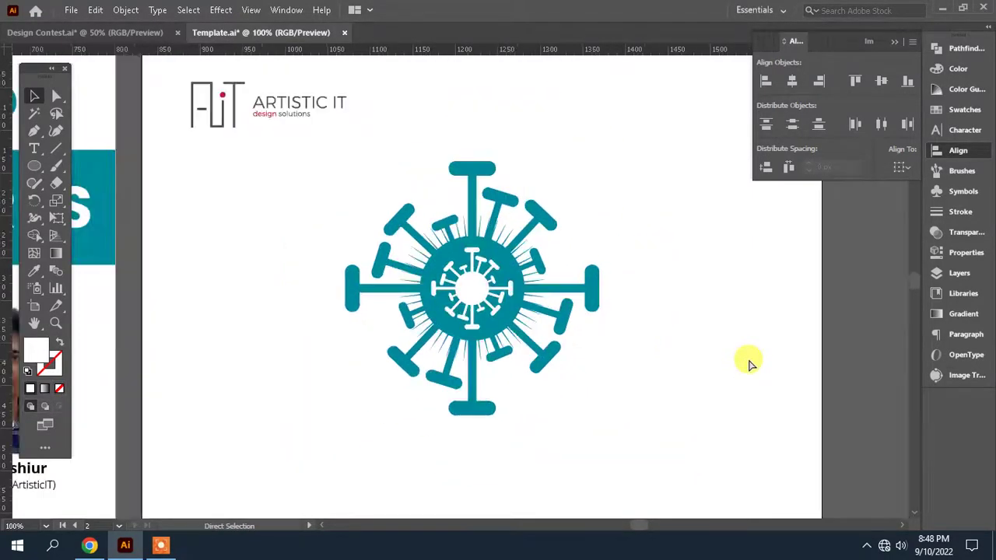
key("ctrl+minus")
mouse_move(563, 371)
left_mouse_down()
mouse_move(712, 348)
mouse_move(545, 200)
left_mouse_up()
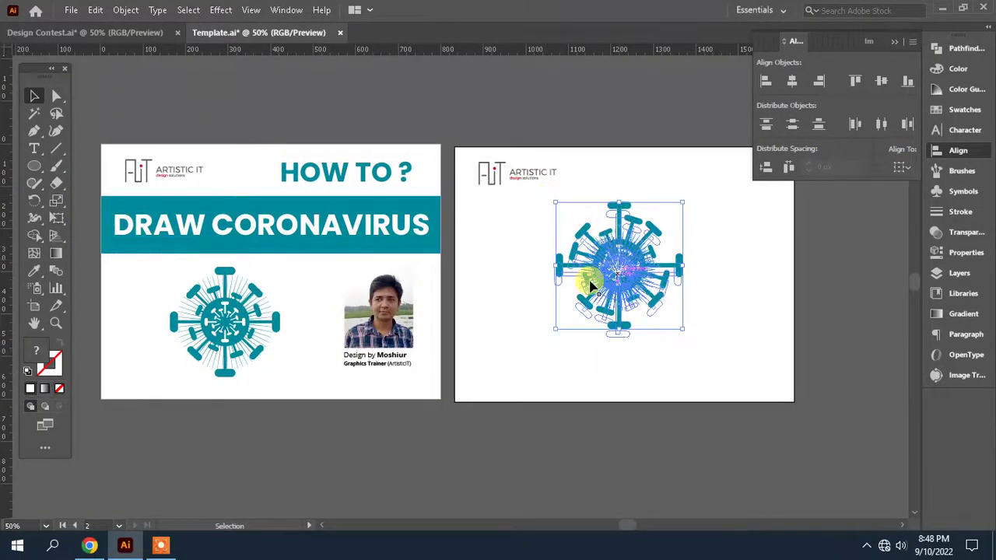
left_click(423, 482)
left_click_drag(500, 463, 428, 462)
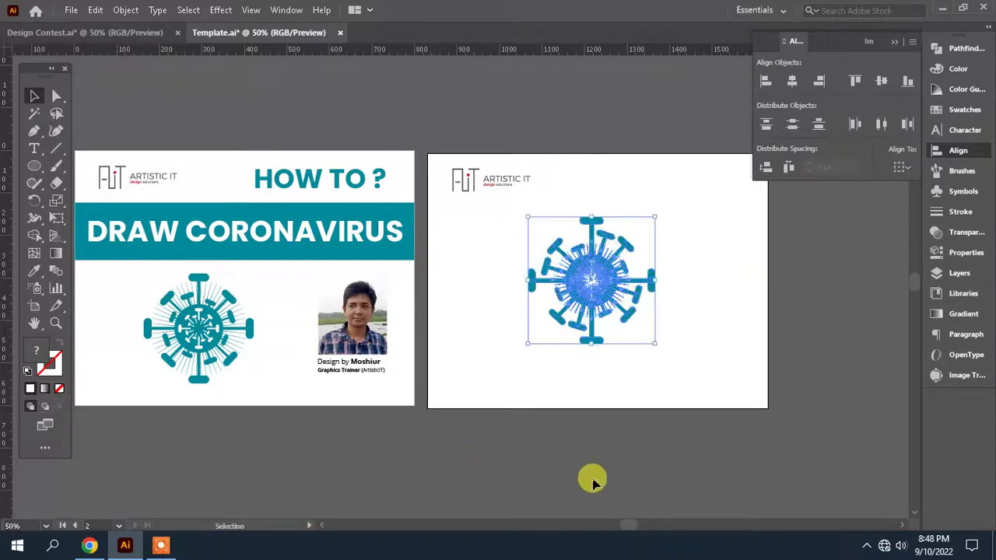
left_click(592, 481)
mouse_move(124, 545)
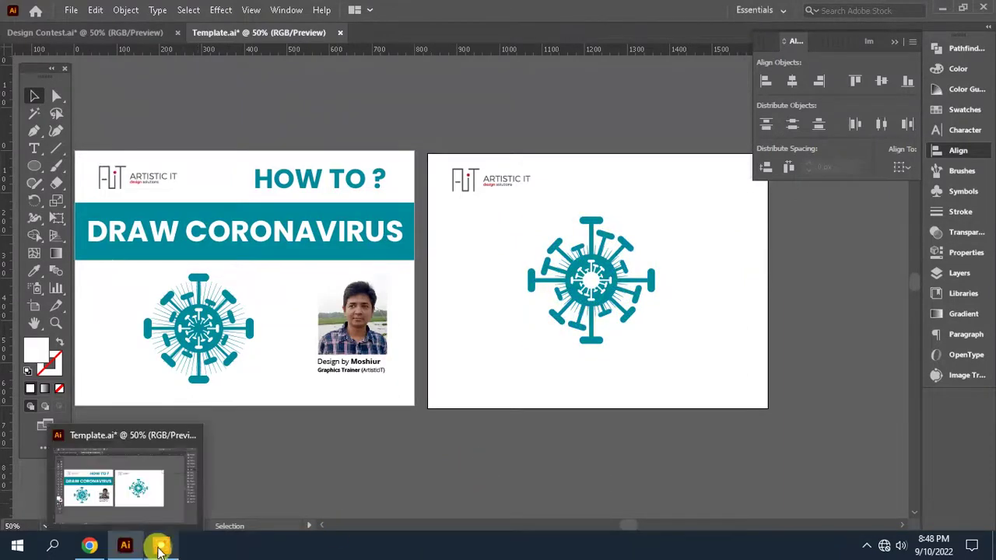